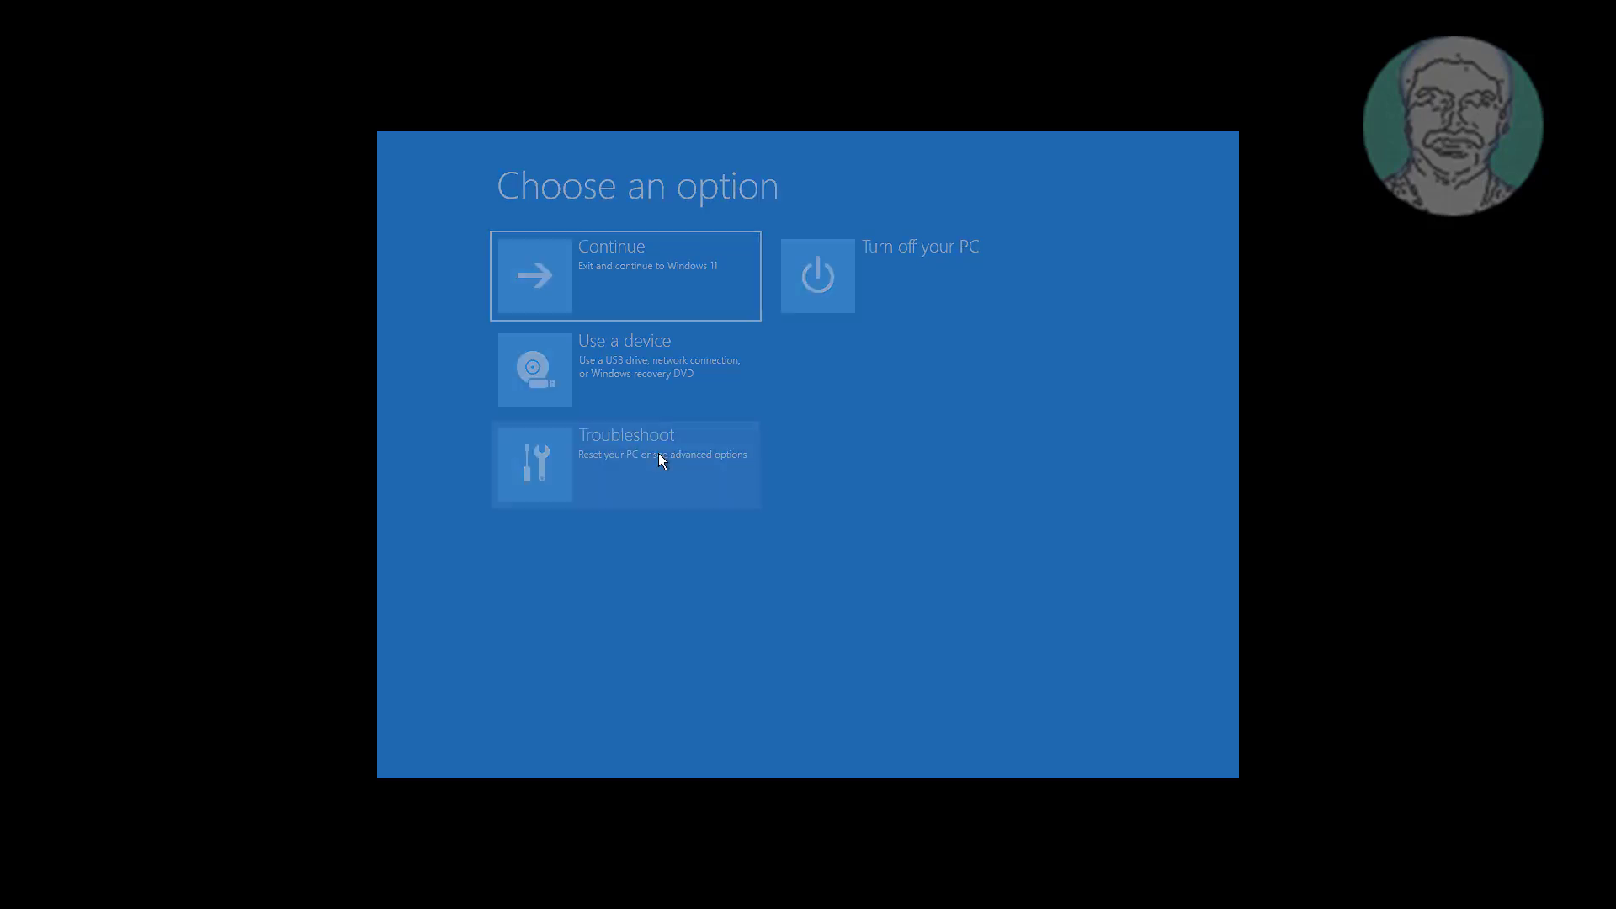
Open an administrator Command Prompt through Troubleshoot and Advanced options
{"action": "left_click", "coordinate": [657, 454]}
{"action": "left_click", "coordinate": [658, 454]}
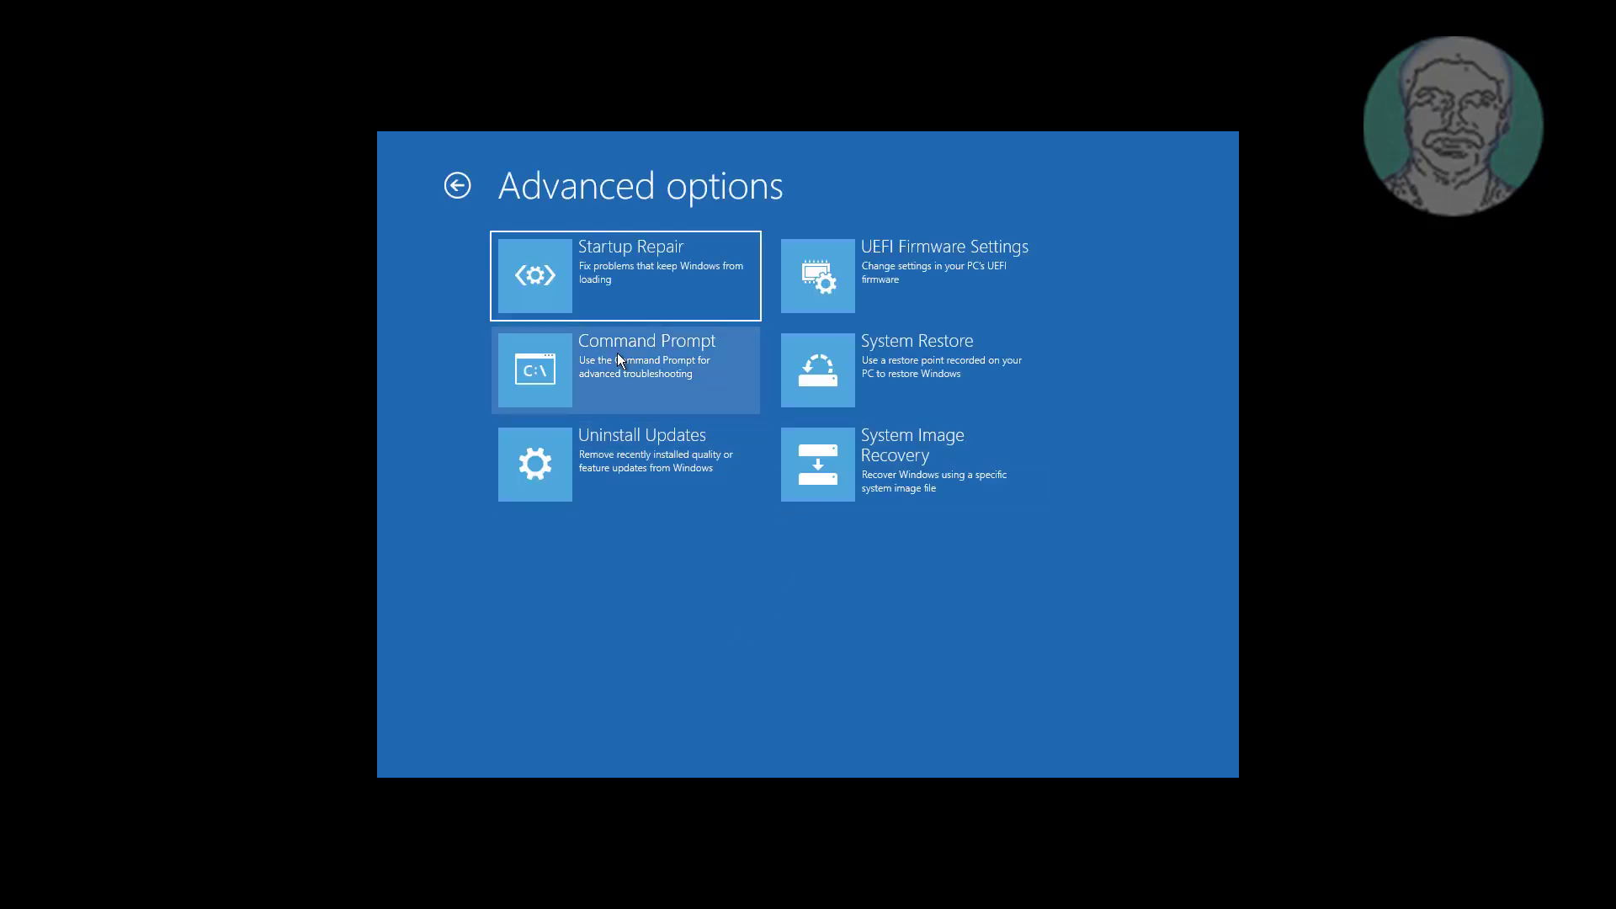
{"action": "left_click", "coordinate": [647, 360]}
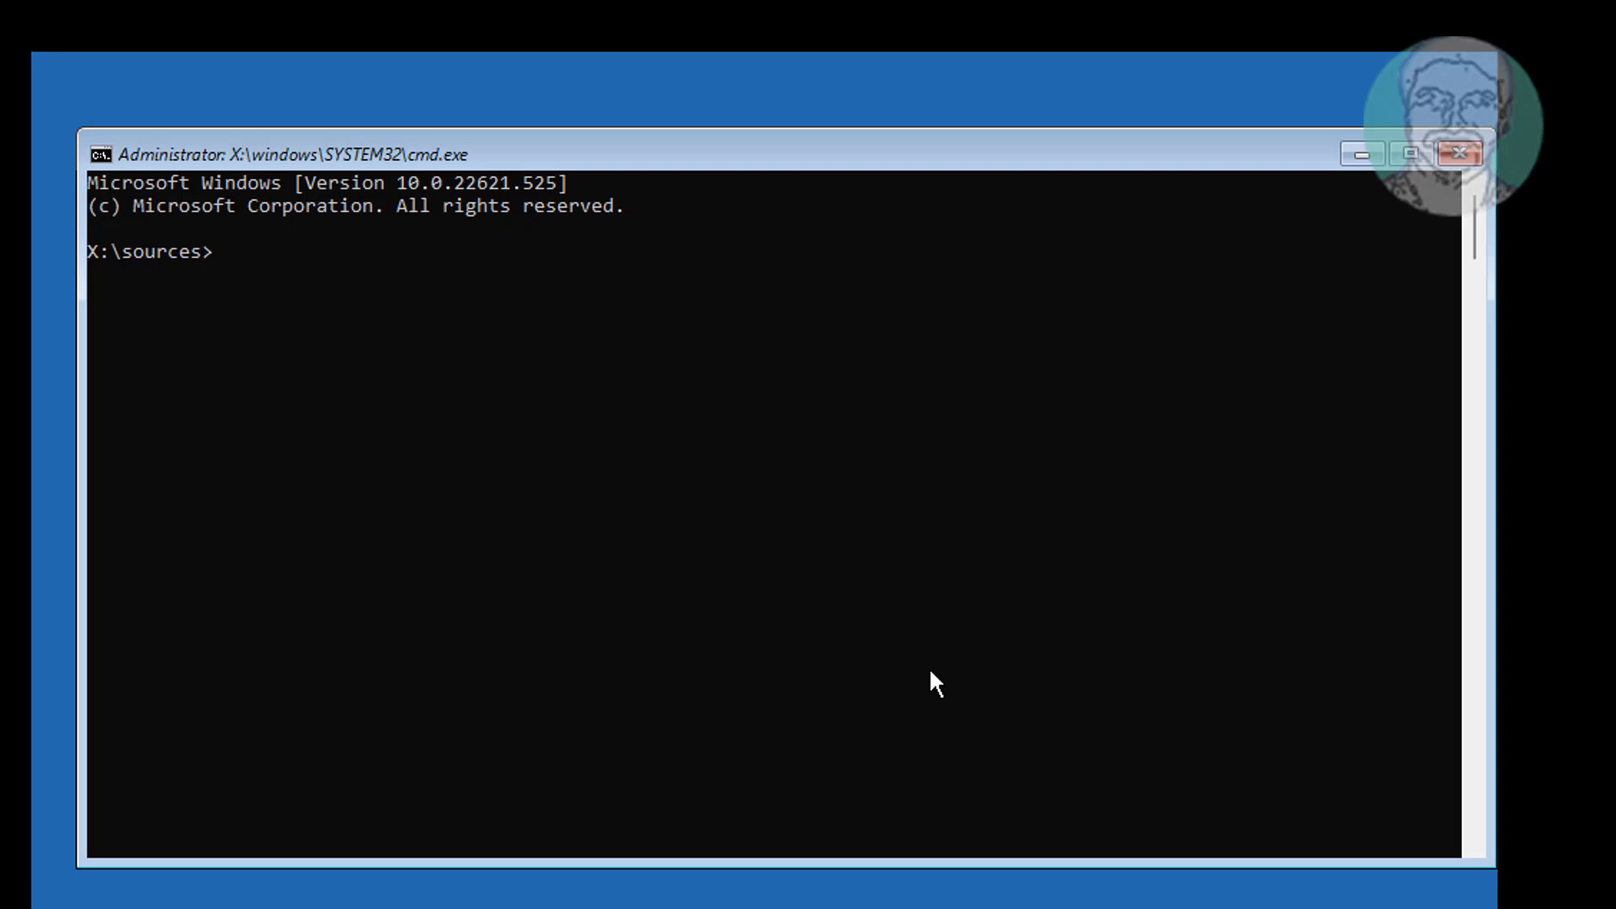
{"action": "type", "text": "bcdedit"}
List boot entries with bcdedit, then run DISM restorehealth on C:, failing with 0x800f081f
{"action": "key", "text": "Return"}
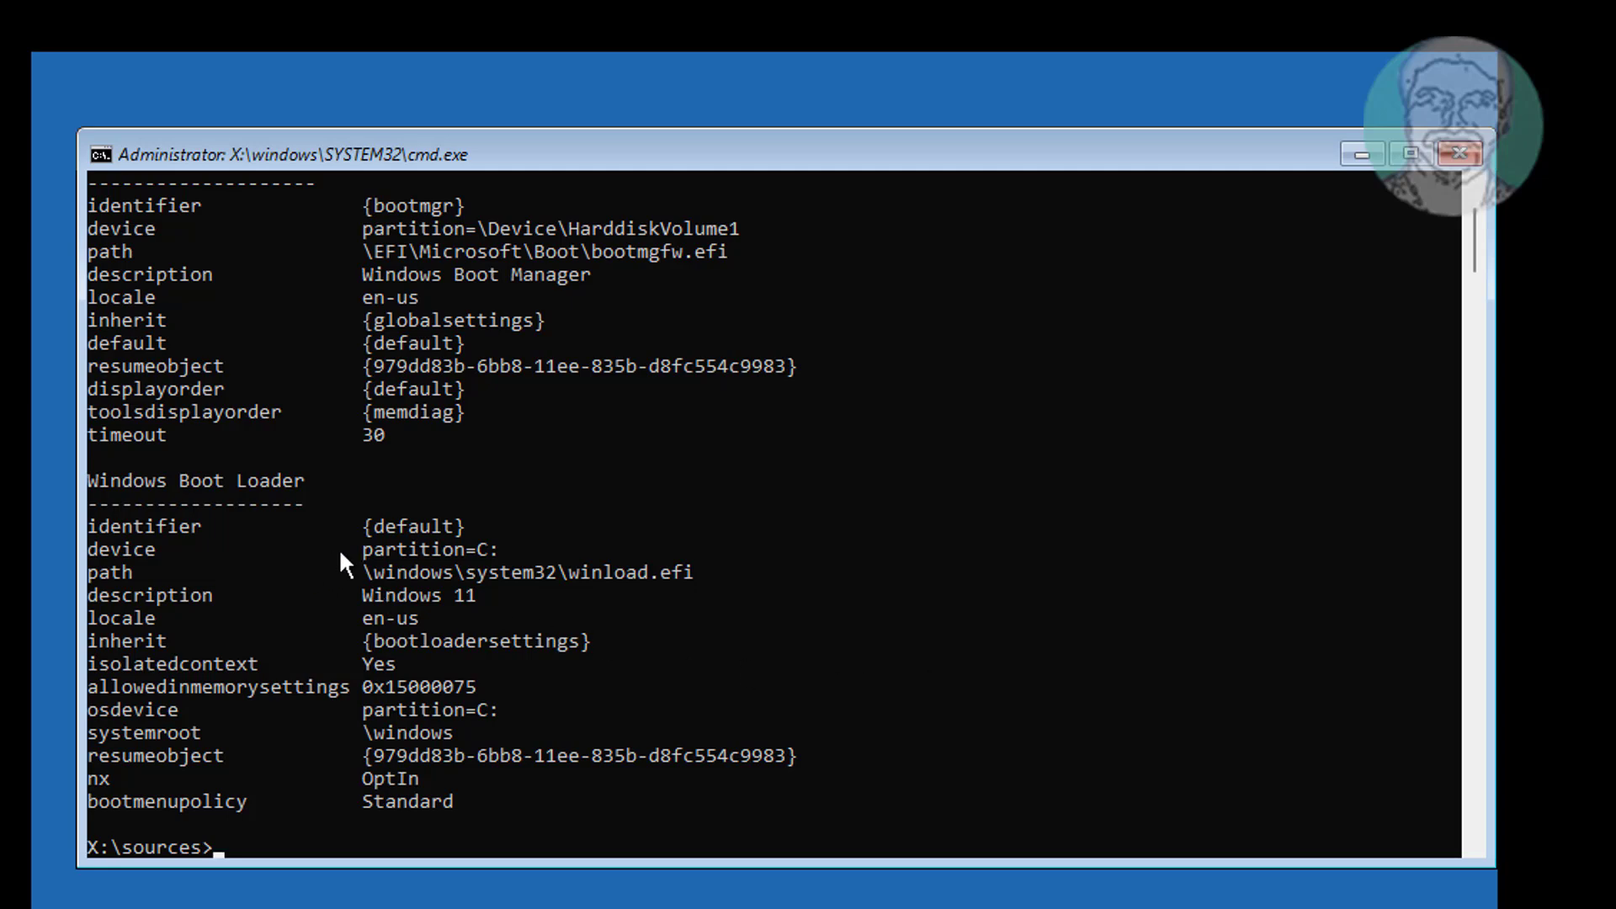
{"action": "left_click_drag", "start_coordinate": [362, 548], "coordinate": [540, 569]}
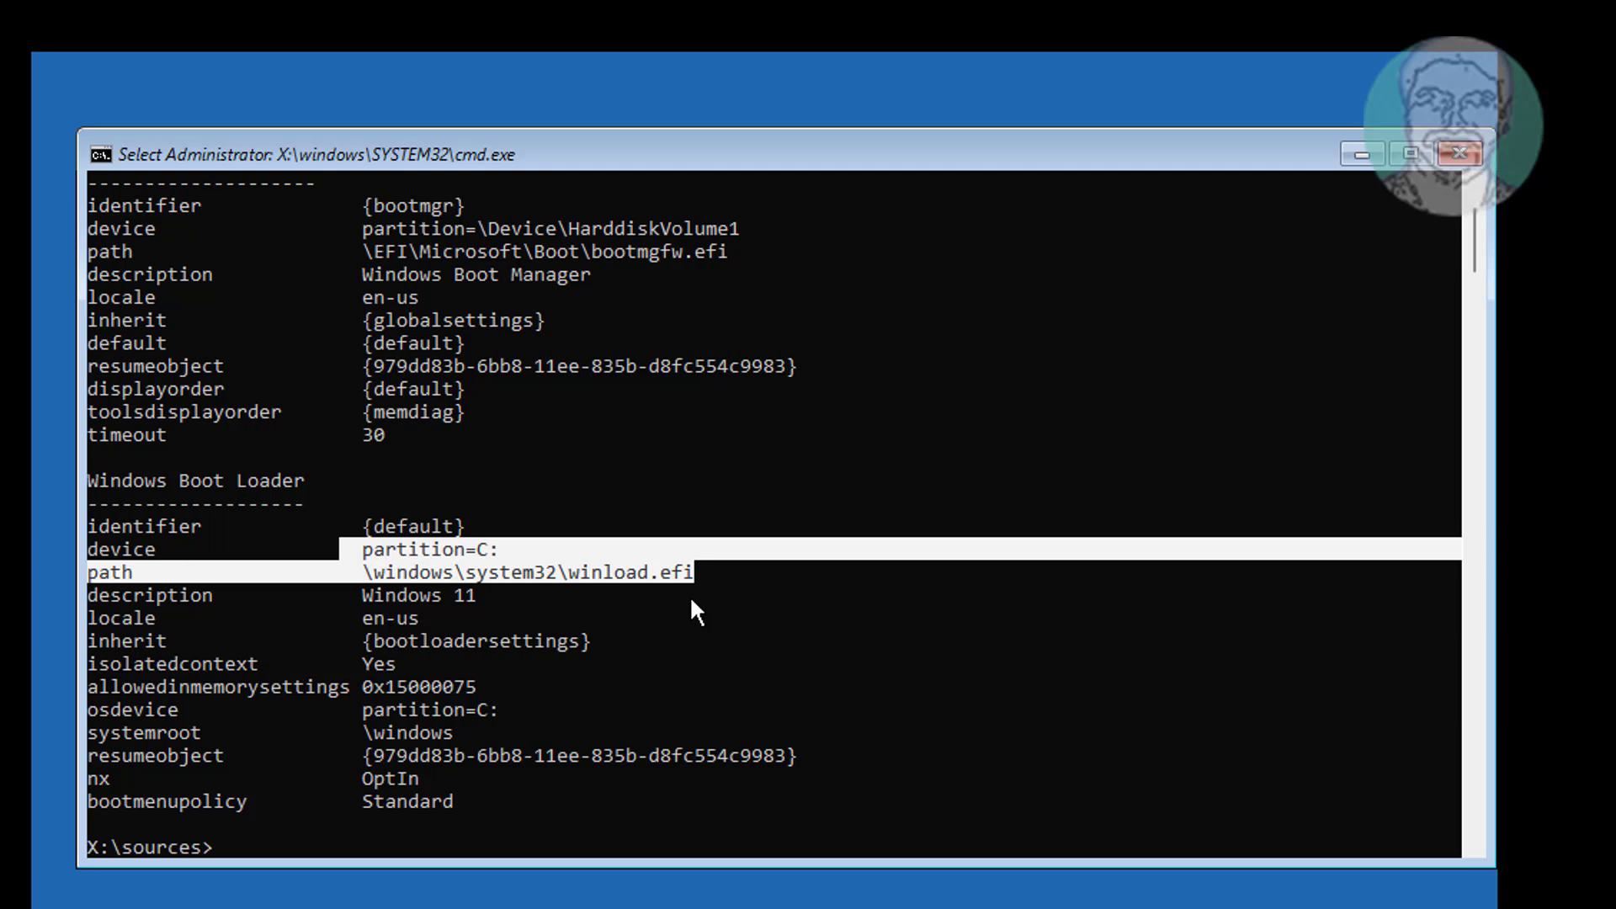
{"action": "type", "text": "d"}
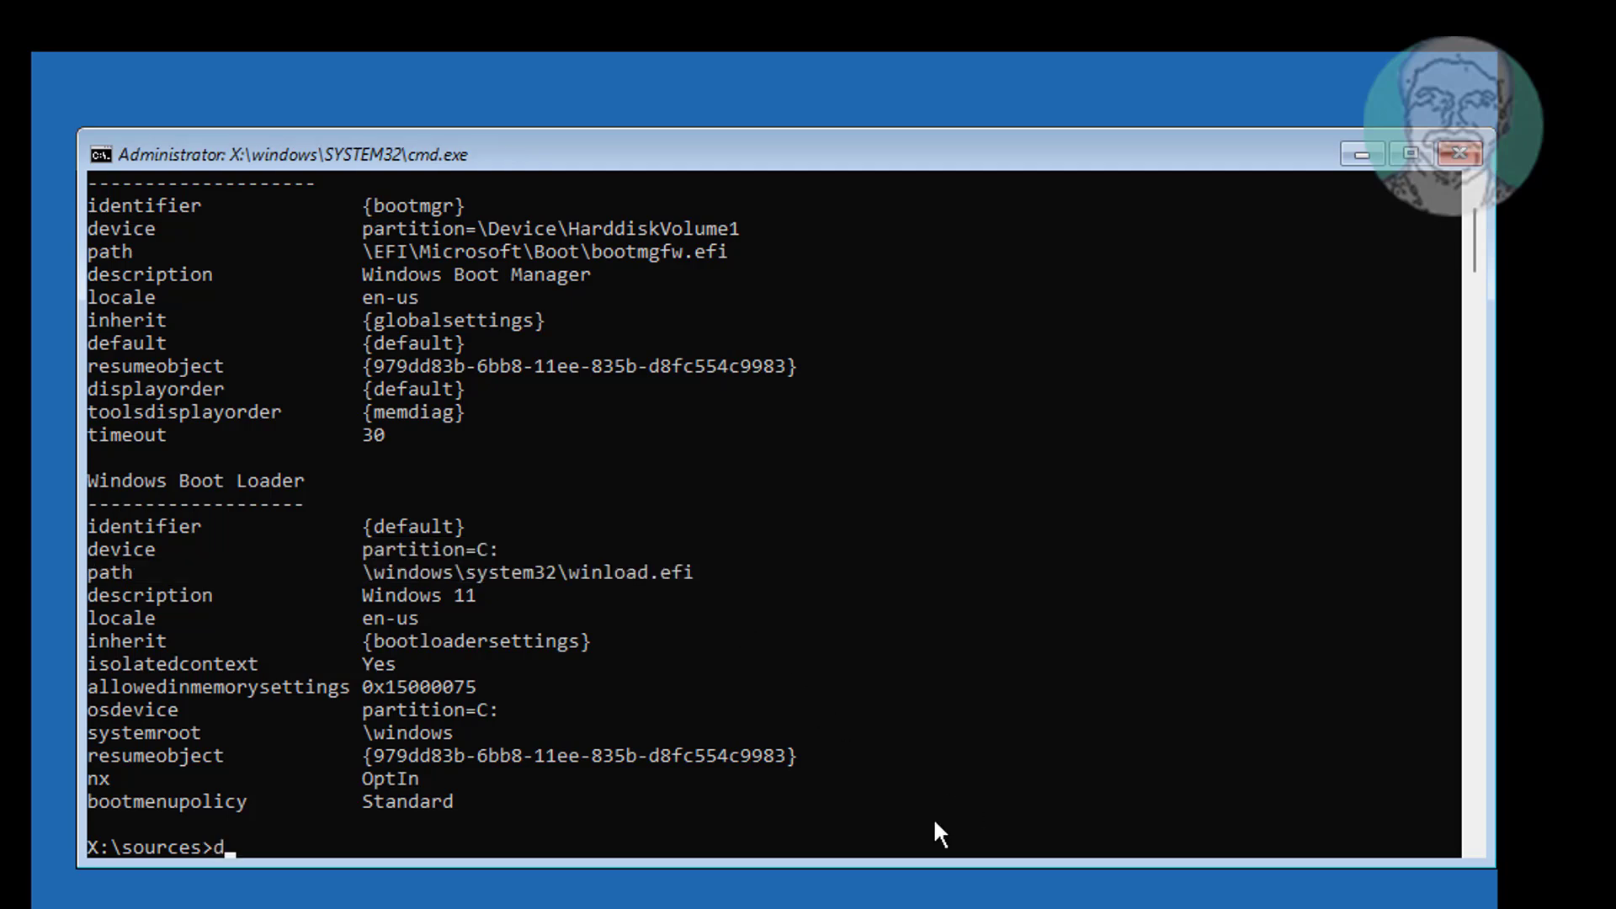
{"action": "type", "text": "ism"}
{"action": "type", "text": ".exe /"}
{"action": "type", "text": "image:"}
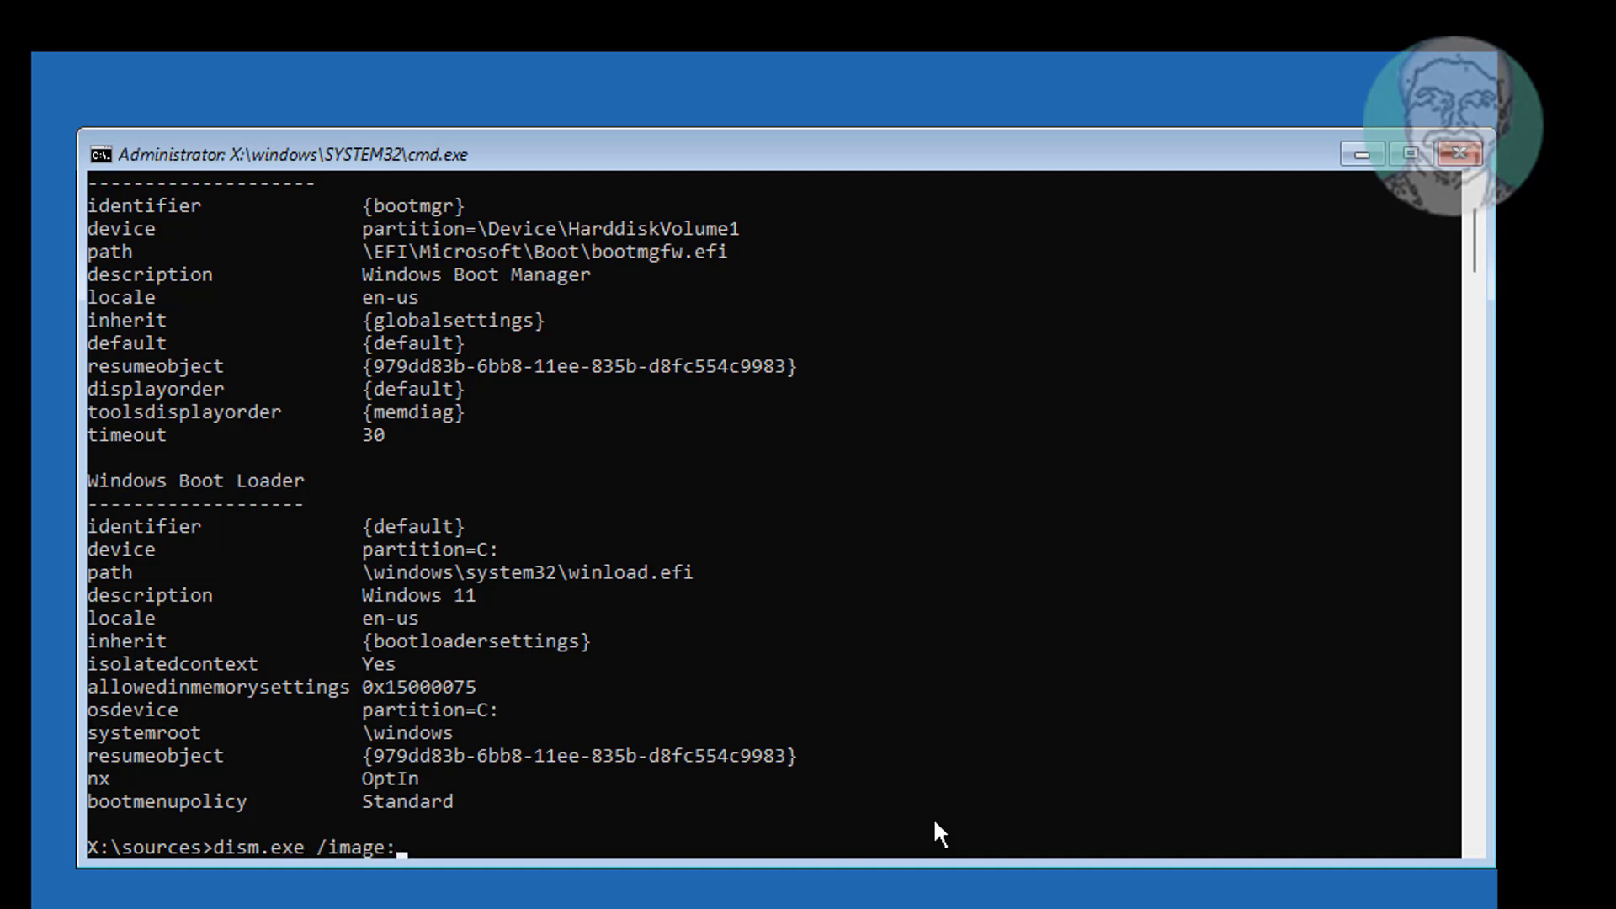
{"action": "type", "text": "c:\\"}
{"action": "type", "text": " /"}
{"action": "type", "text": "cleau"}
{"action": "type", "text": "nup-"}
{"action": "type", "text": "image"}
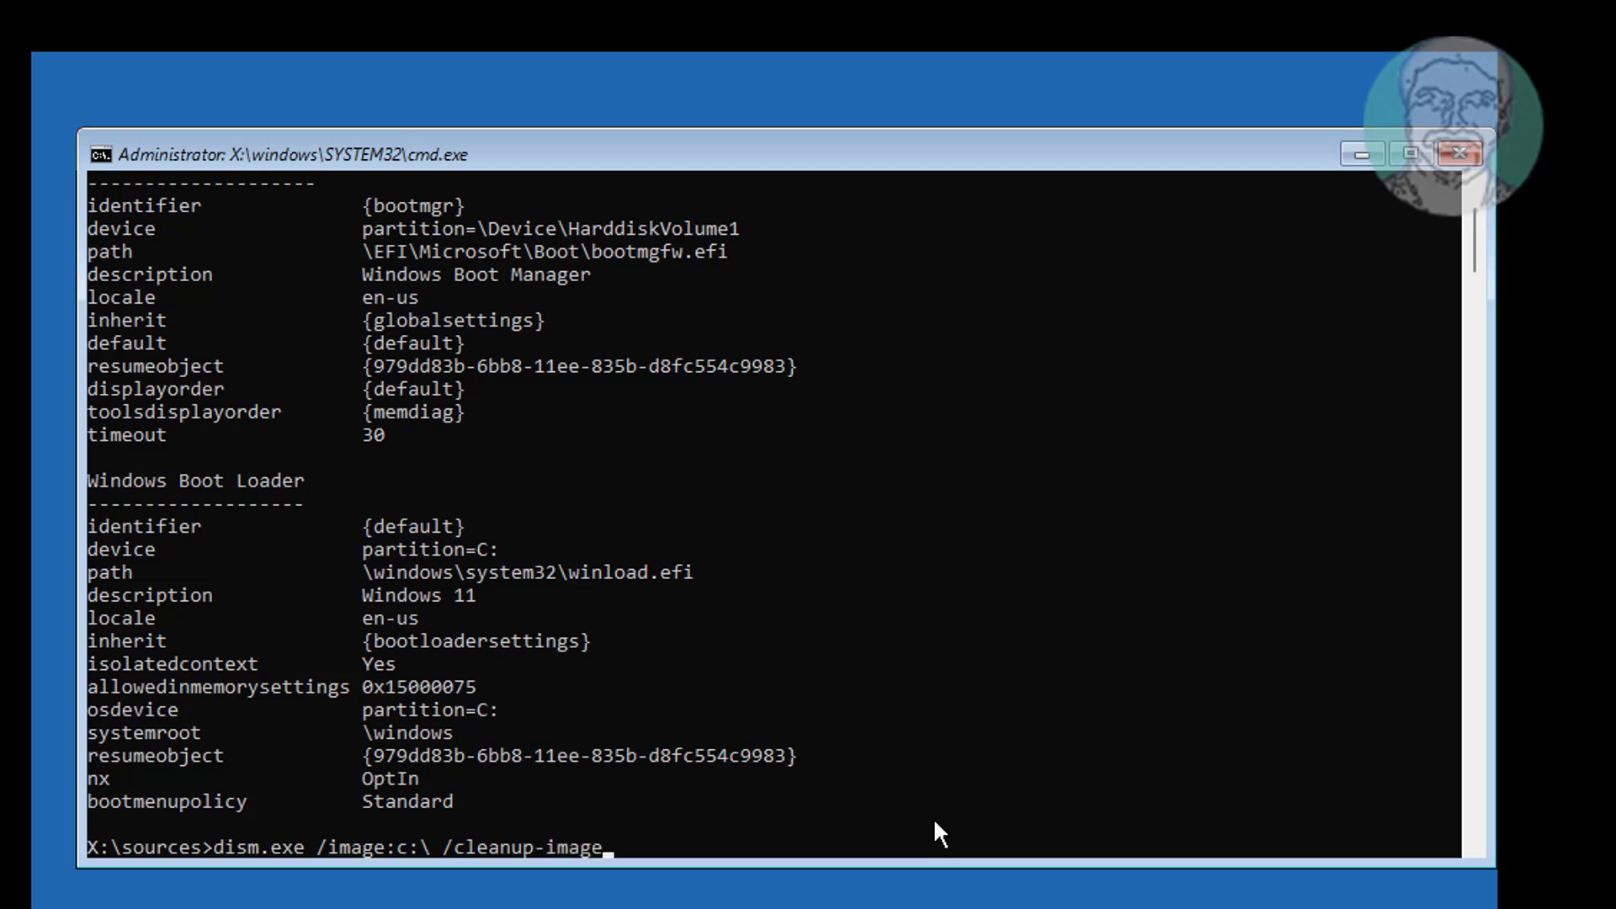
{"action": "type", "text": " /"}
{"action": "type", "text": "restorehe"}
{"action": "type", "text": "alth"}
{"action": "key", "text": "Return"}
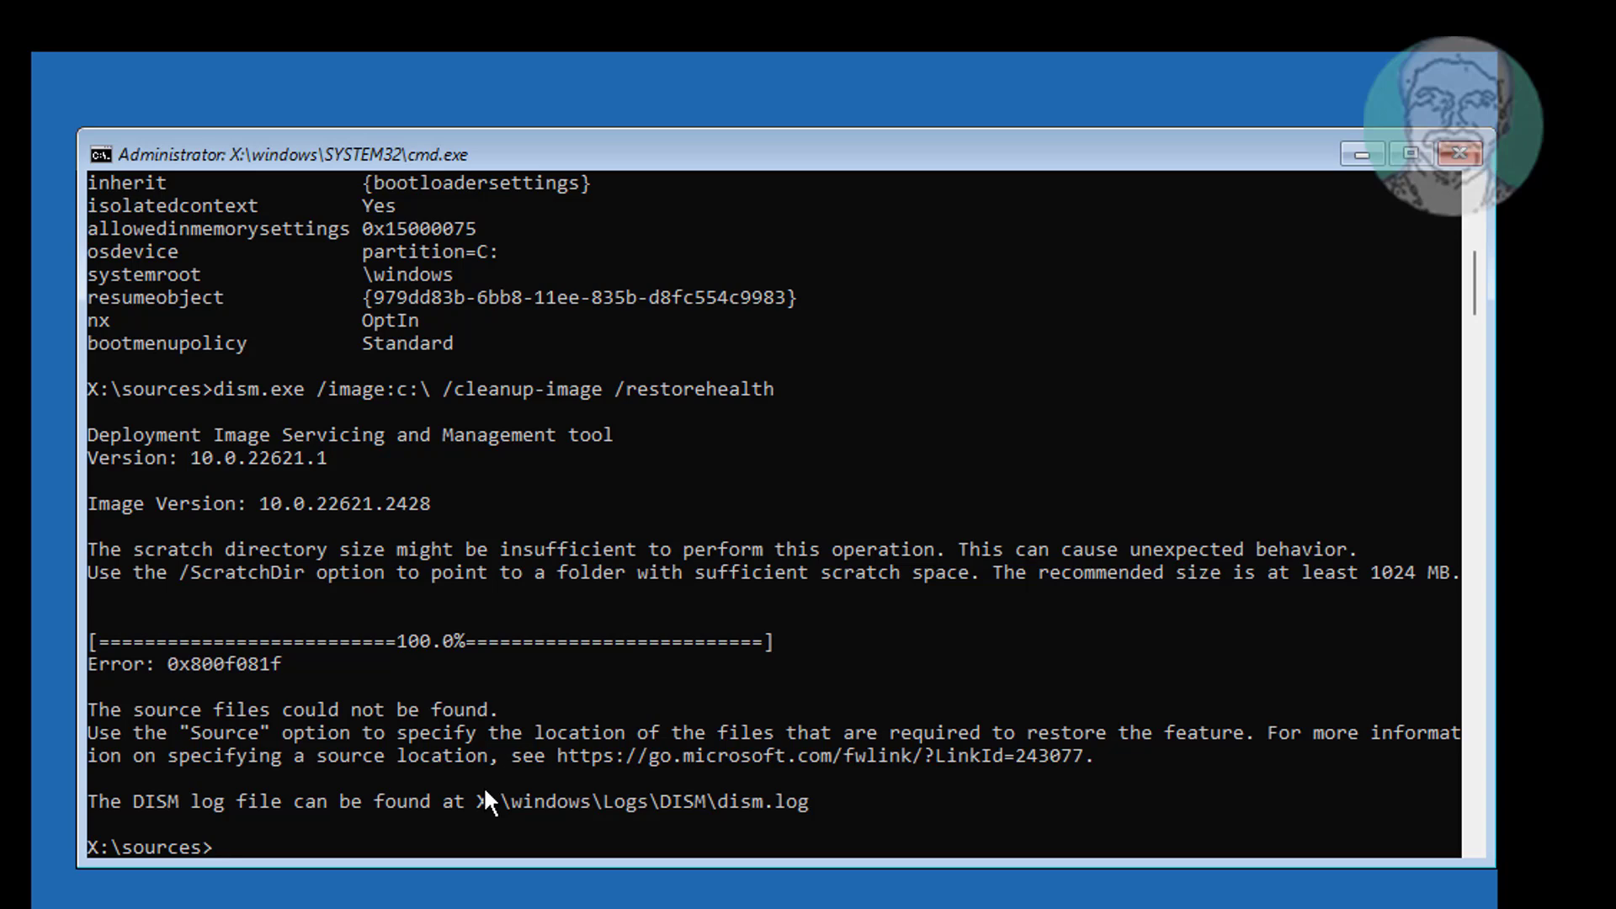
{"action": "type", "text": "s"}
{"action": "type", "text": "fc"}
{"action": "type", "text": " /scan"}
{"action": "type", "text": "now /"}
{"action": "type", "text": "off"}
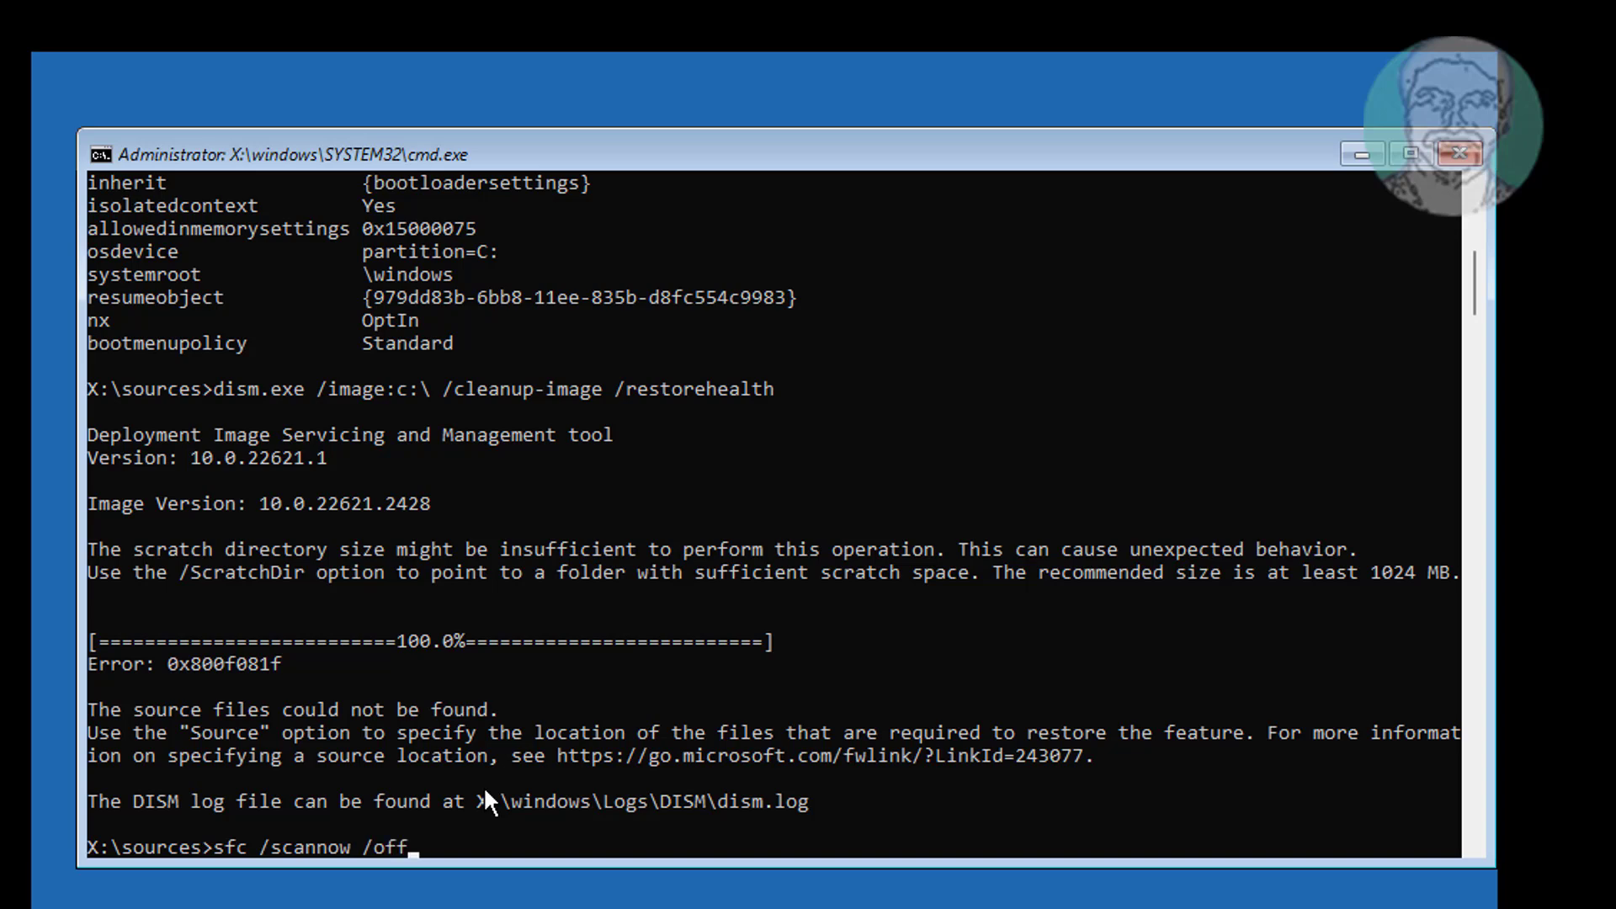
{"action": "type", "text": "boootd"}
{"action": "type", "text": "ire"}
Run sfc /scannow offline with boot directory C:\ and Windows directory C:\windows
{"action": "key", "text": "BackSpace"}
{"action": "type", "text": "="}
{"action": "type", "text": "c"}
{"action": "type", "text": ":"}
{"action": "type", "text": "\\ /"}
{"action": "type", "text": "offwin"}
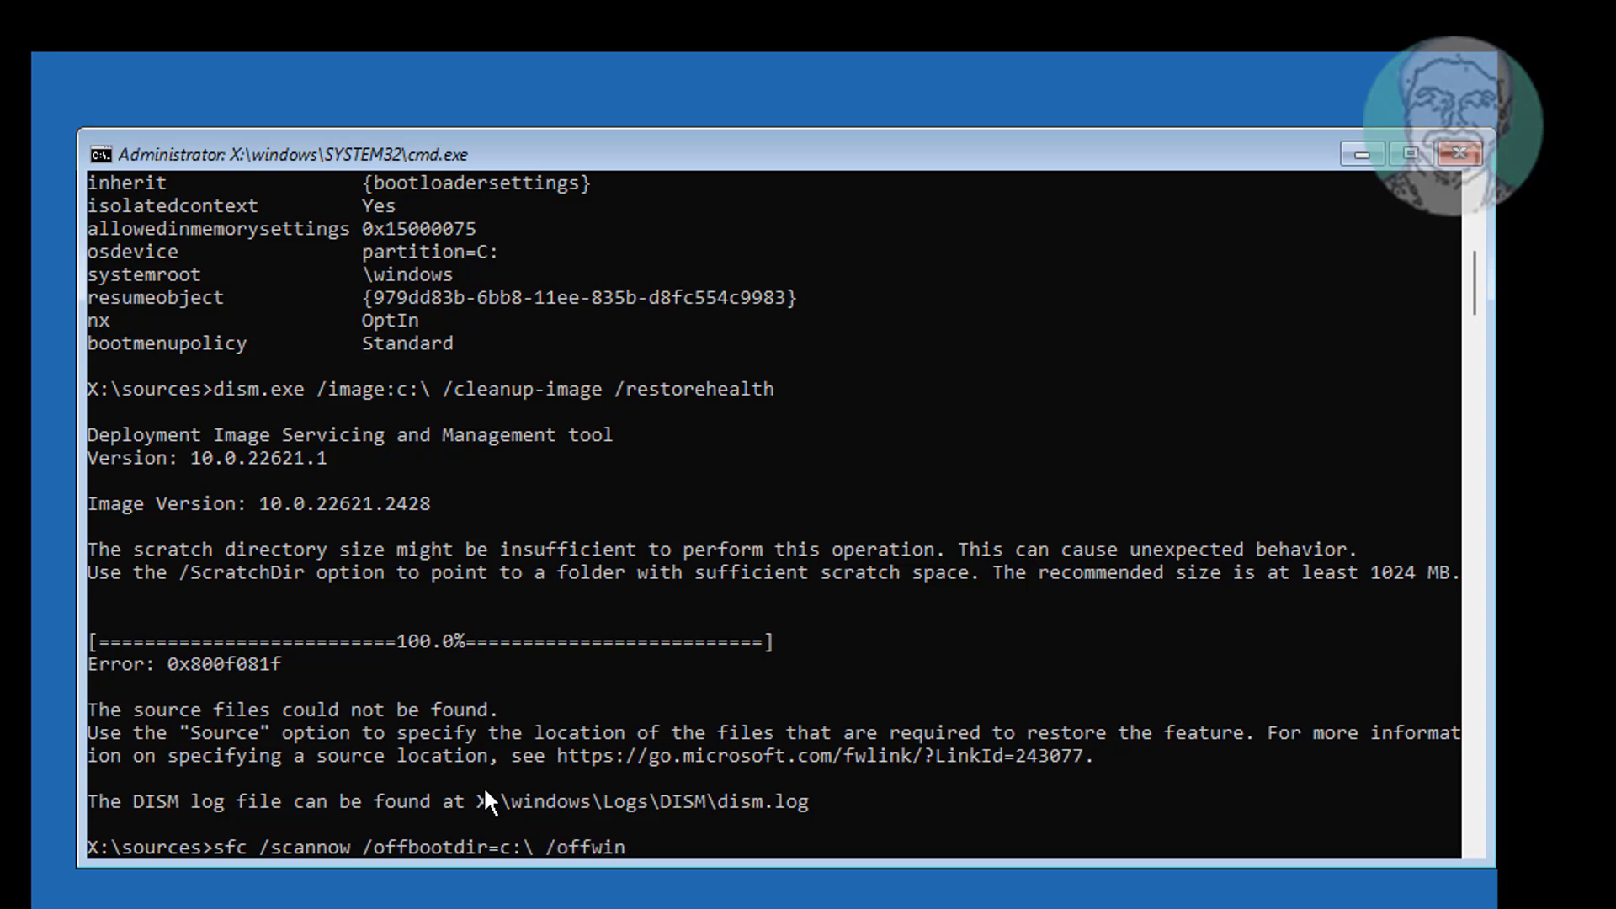
{"action": "type", "text": "dir"}
{"action": "type", "text": "=c:"}
{"action": "type", "text": "\\"}
{"action": "type", "text": "win"}
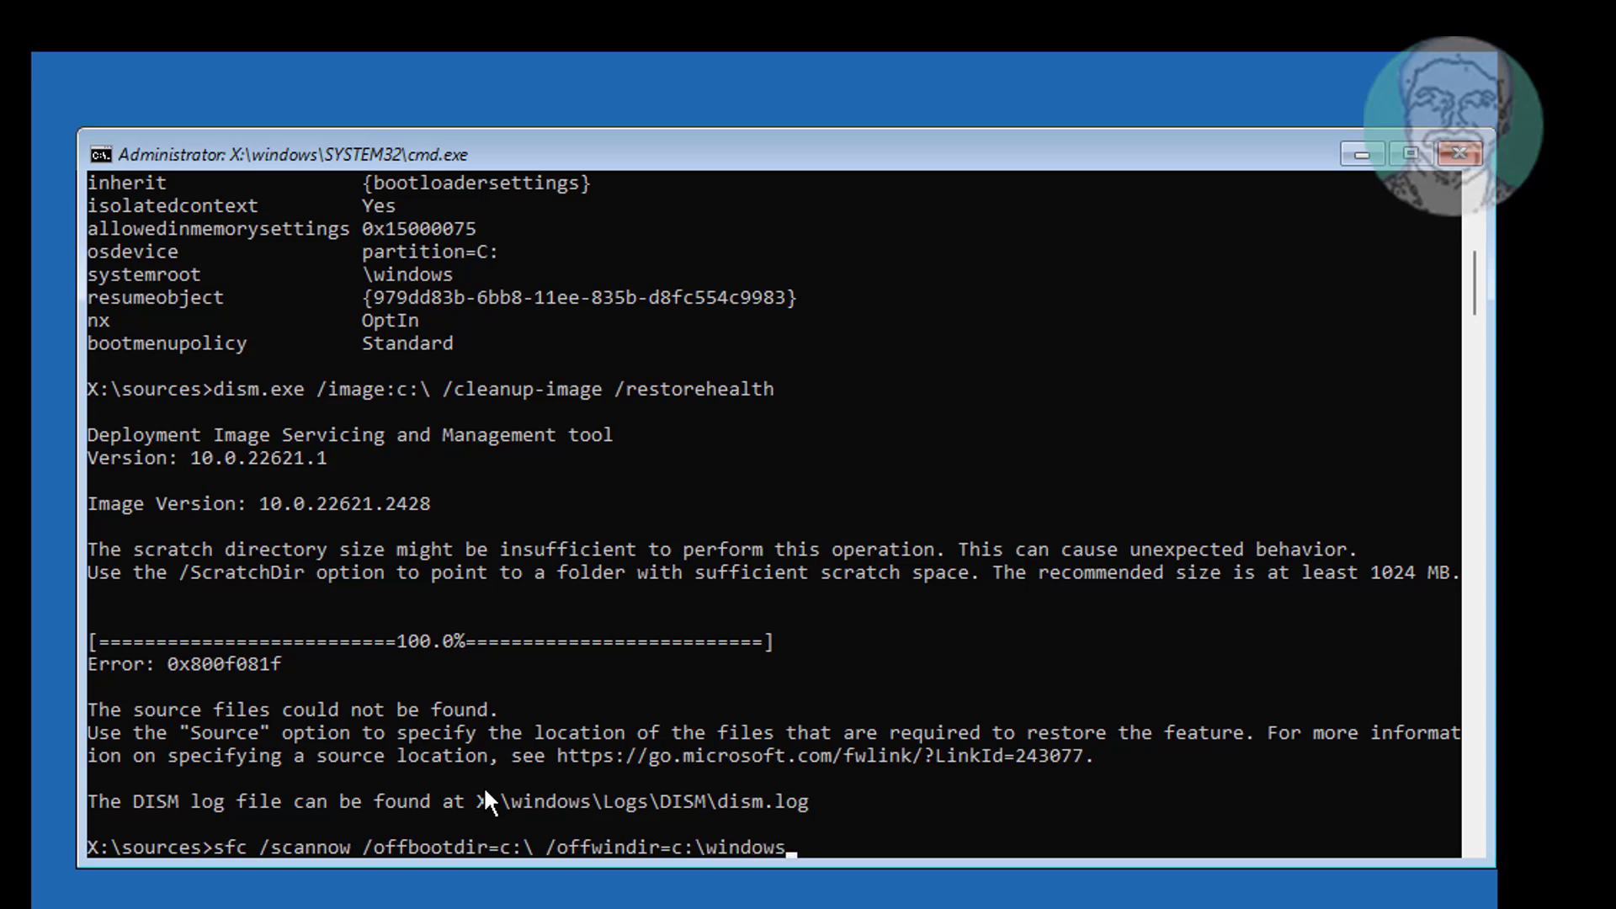
{"action": "type", "text": "dows"}
{"action": "key", "text": "Return"}
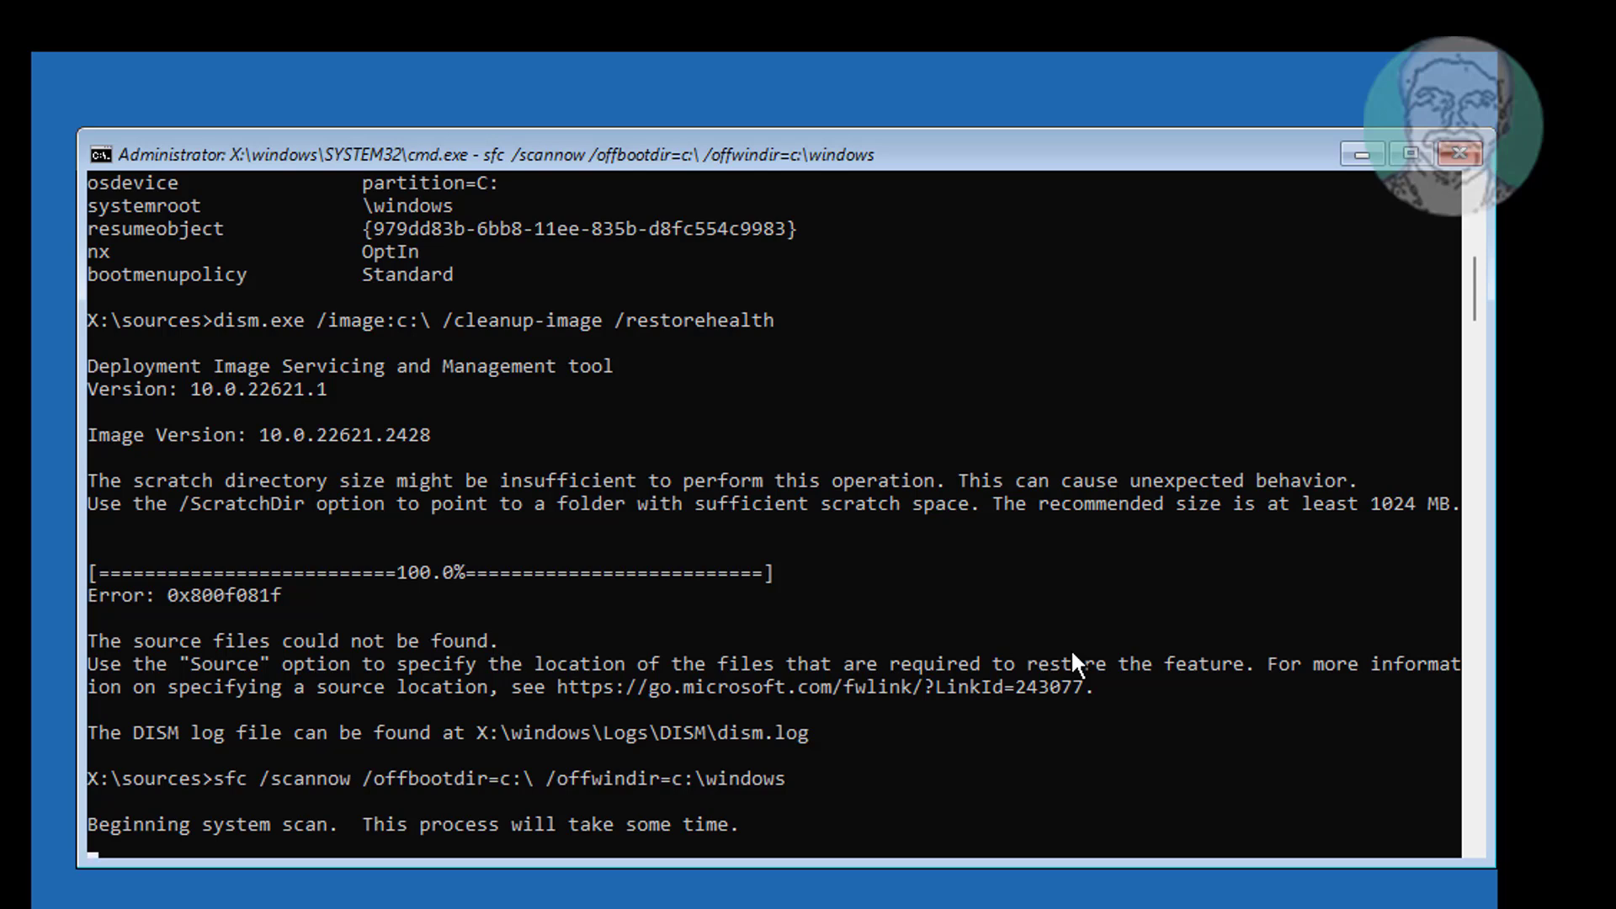
Reopen Command Prompt from recovery and run bcdedit, highlighting the partition=C: loader device
{"action": "left_click", "coordinate": [1463, 155]}
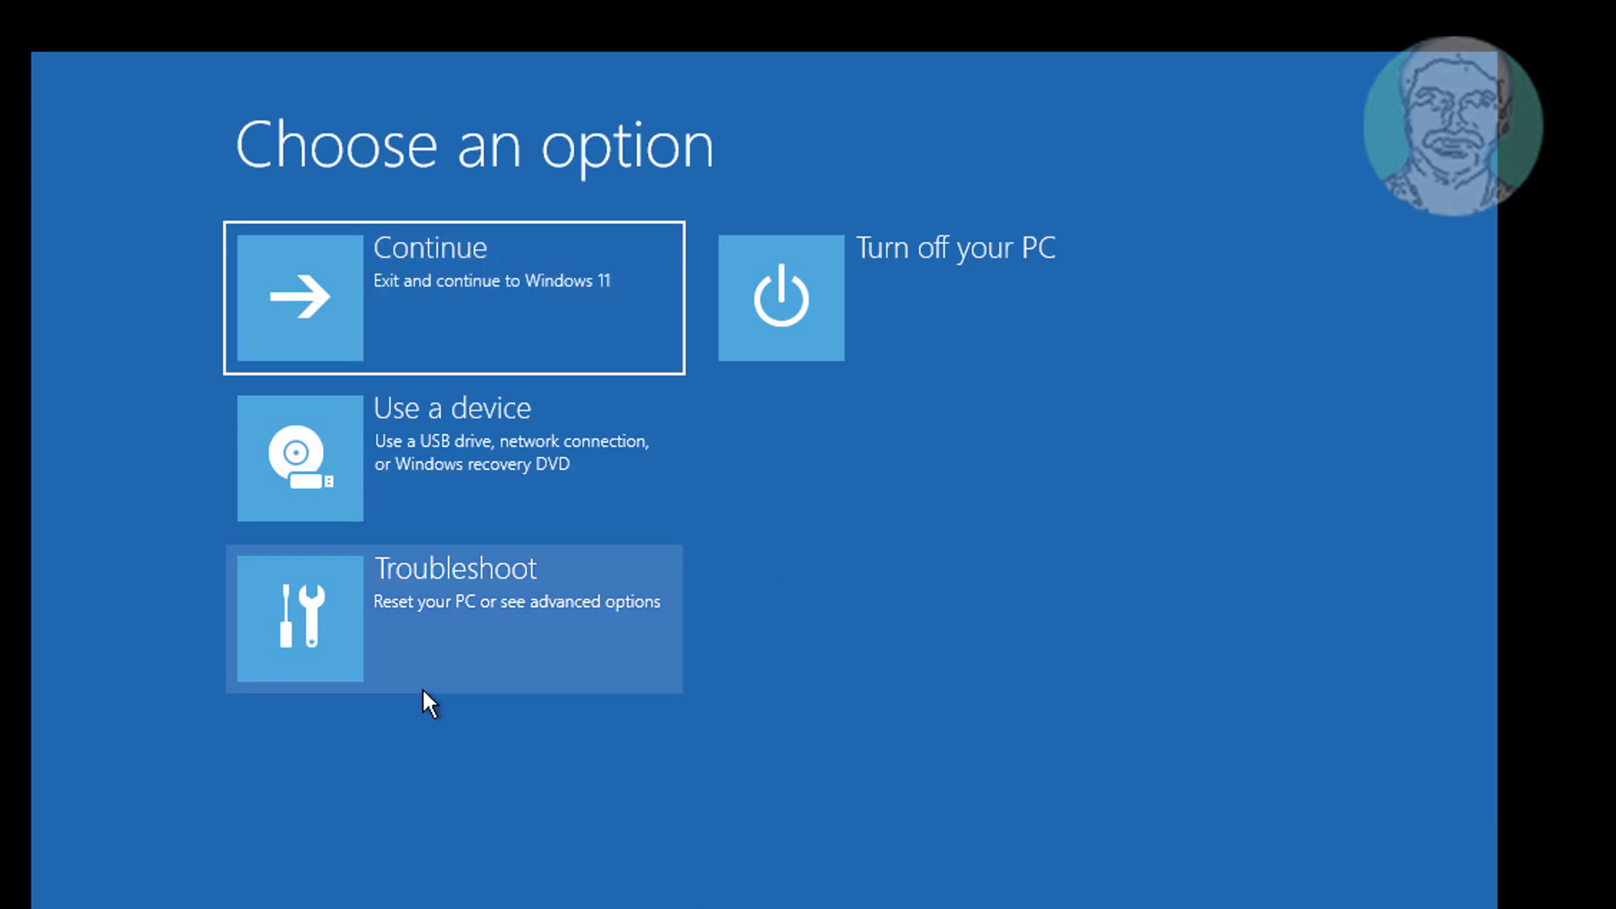
{"action": "left_click", "coordinate": [532, 643]}
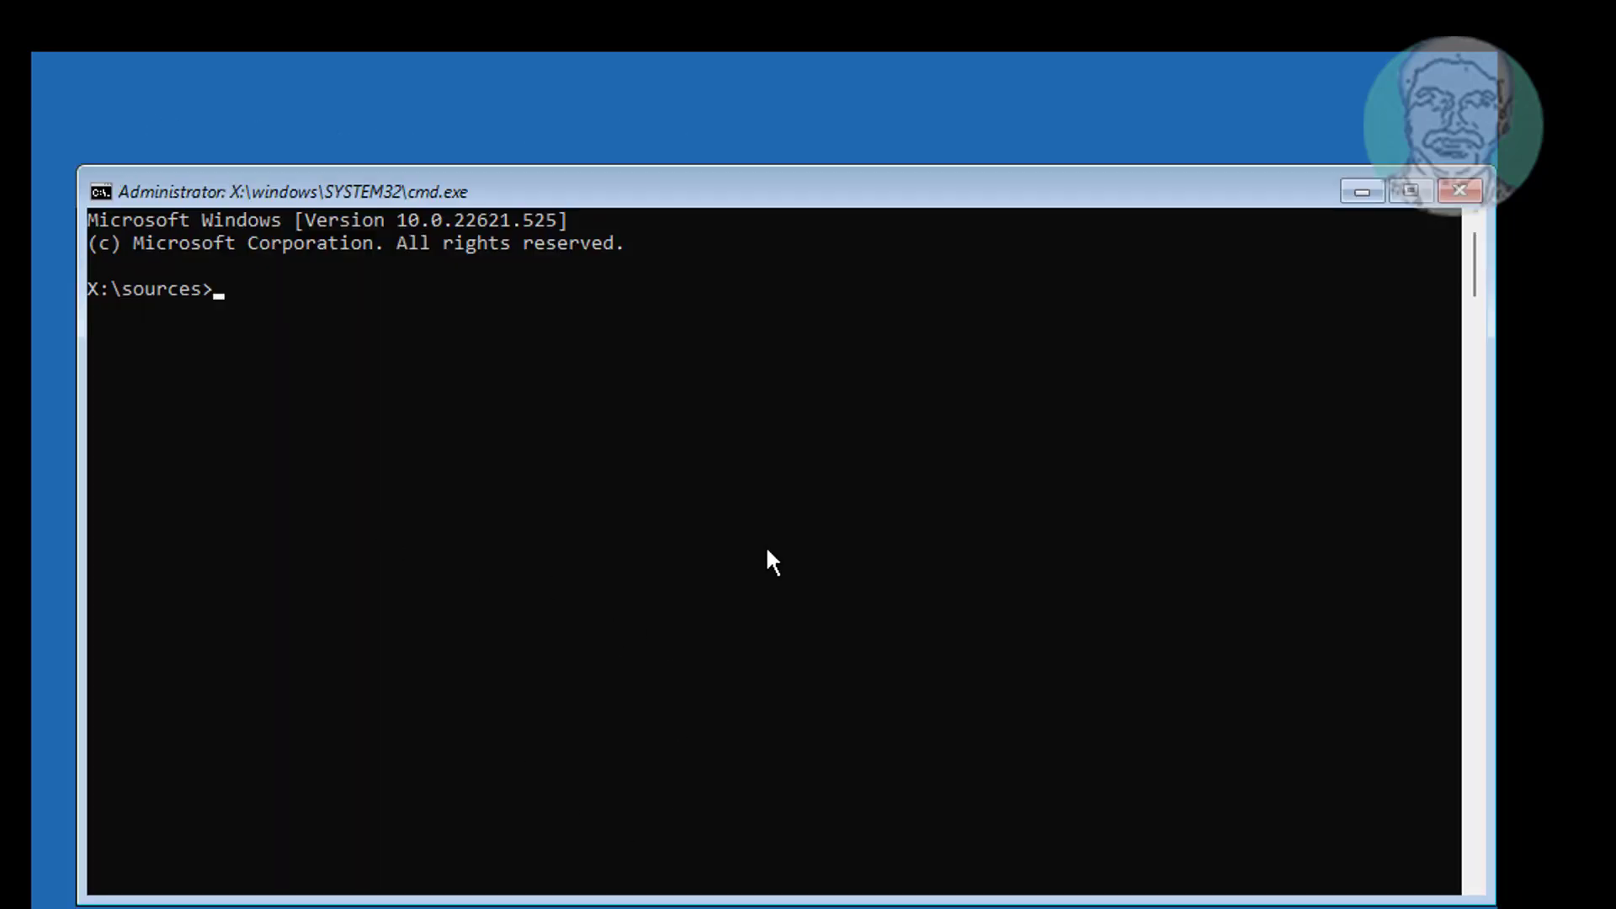
{"action": "type", "text": "bcd"}
{"action": "type", "text": "edit"}
{"action": "key", "text": "Return"}
{"action": "left_click_drag", "start_coordinate": [518, 587], "coordinate": [318, 584]}
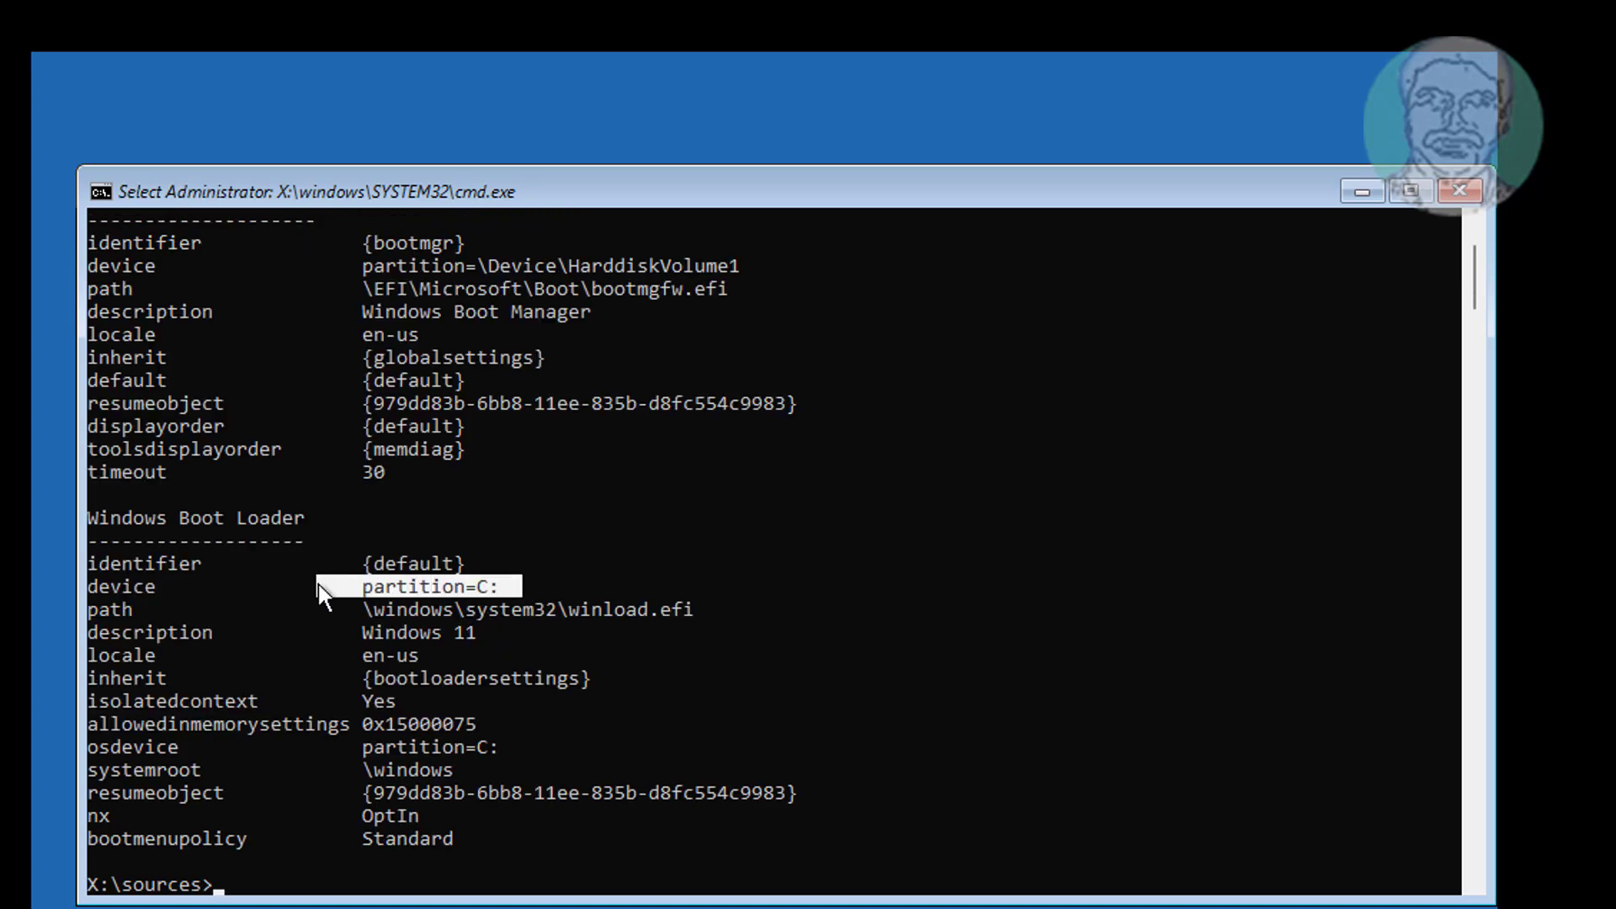
{"action": "scroll", "coordinate": [734, 604], "scroll_direction": "down", "scroll_amount": 2}
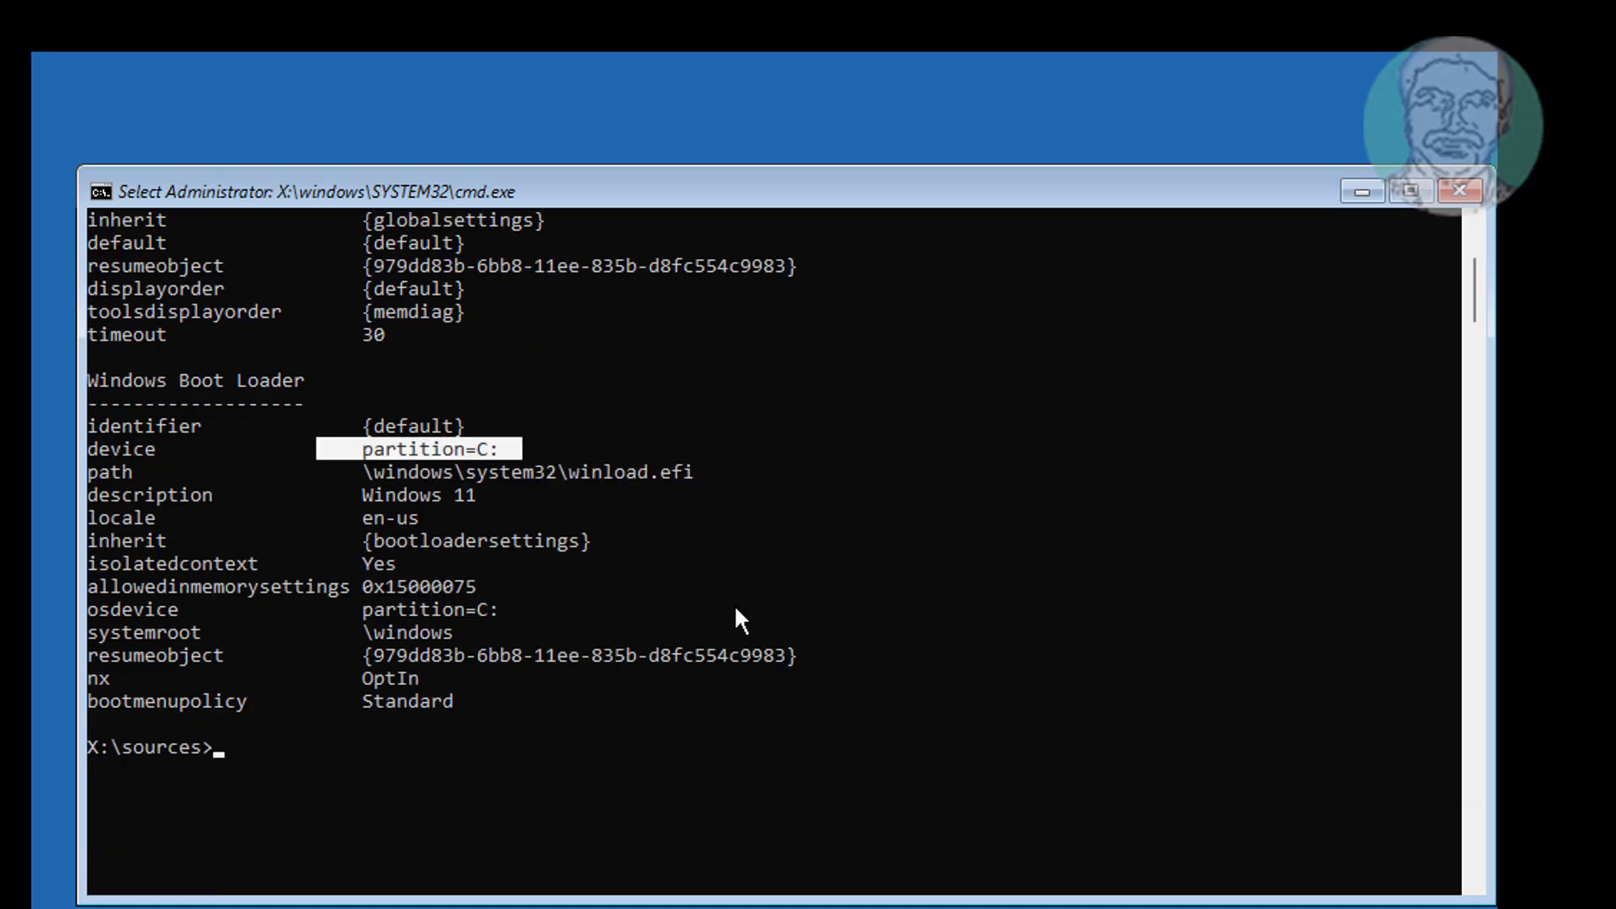
{"action": "type", "text": "disk"}
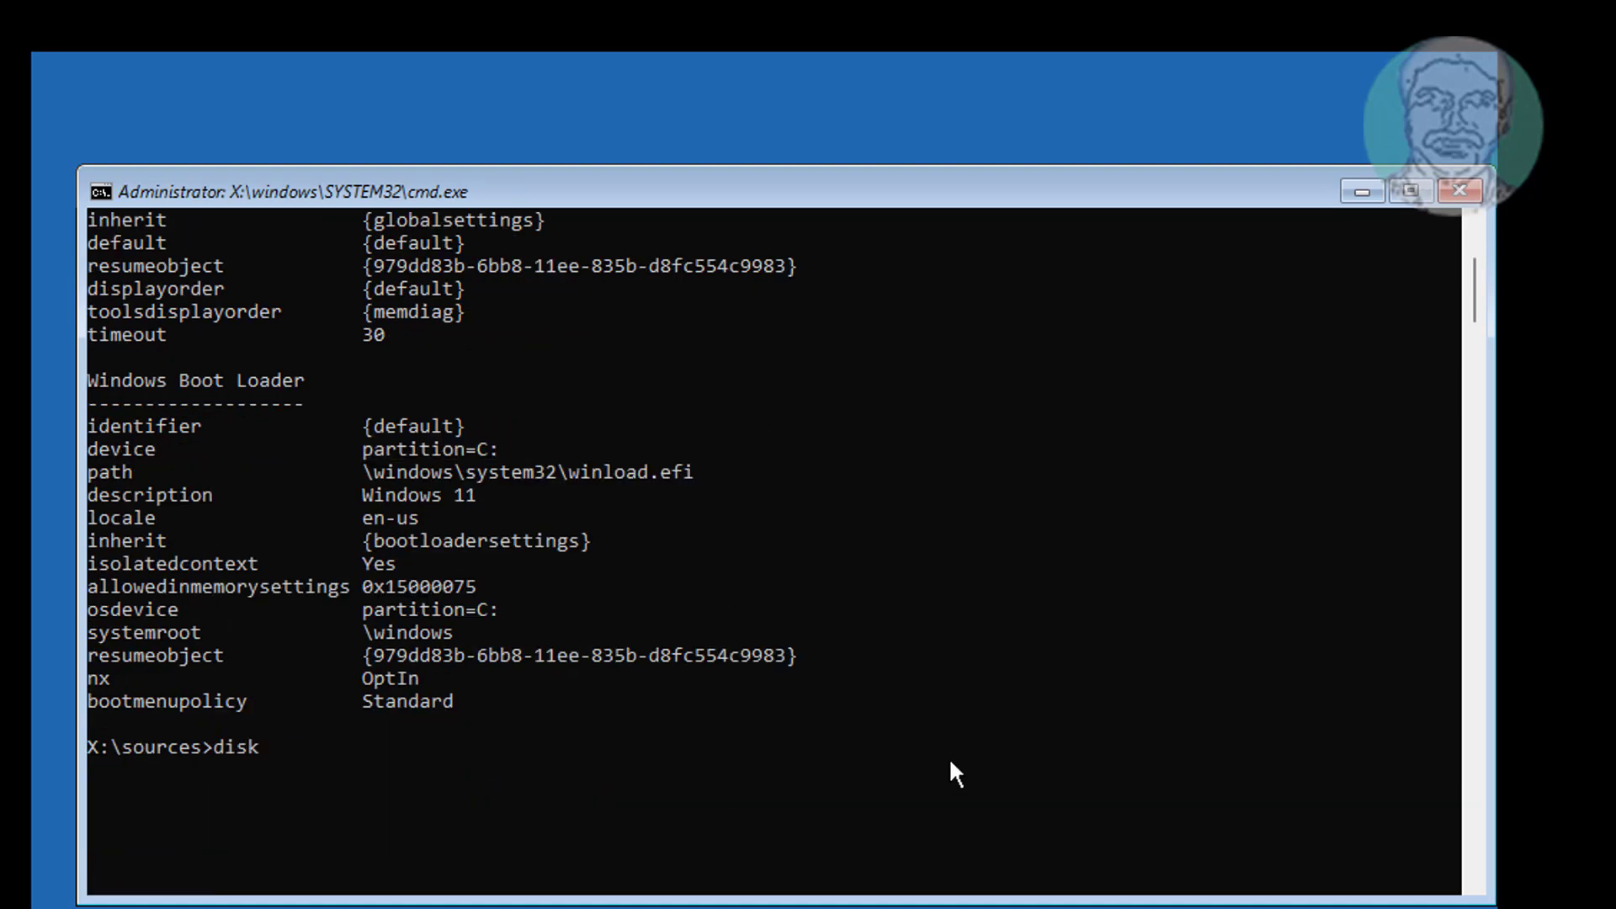
{"action": "type", "text": "part"}
In DiskPart, select disk 0 and volume 2 and assign it letter V
{"action": "key", "text": "Return"}
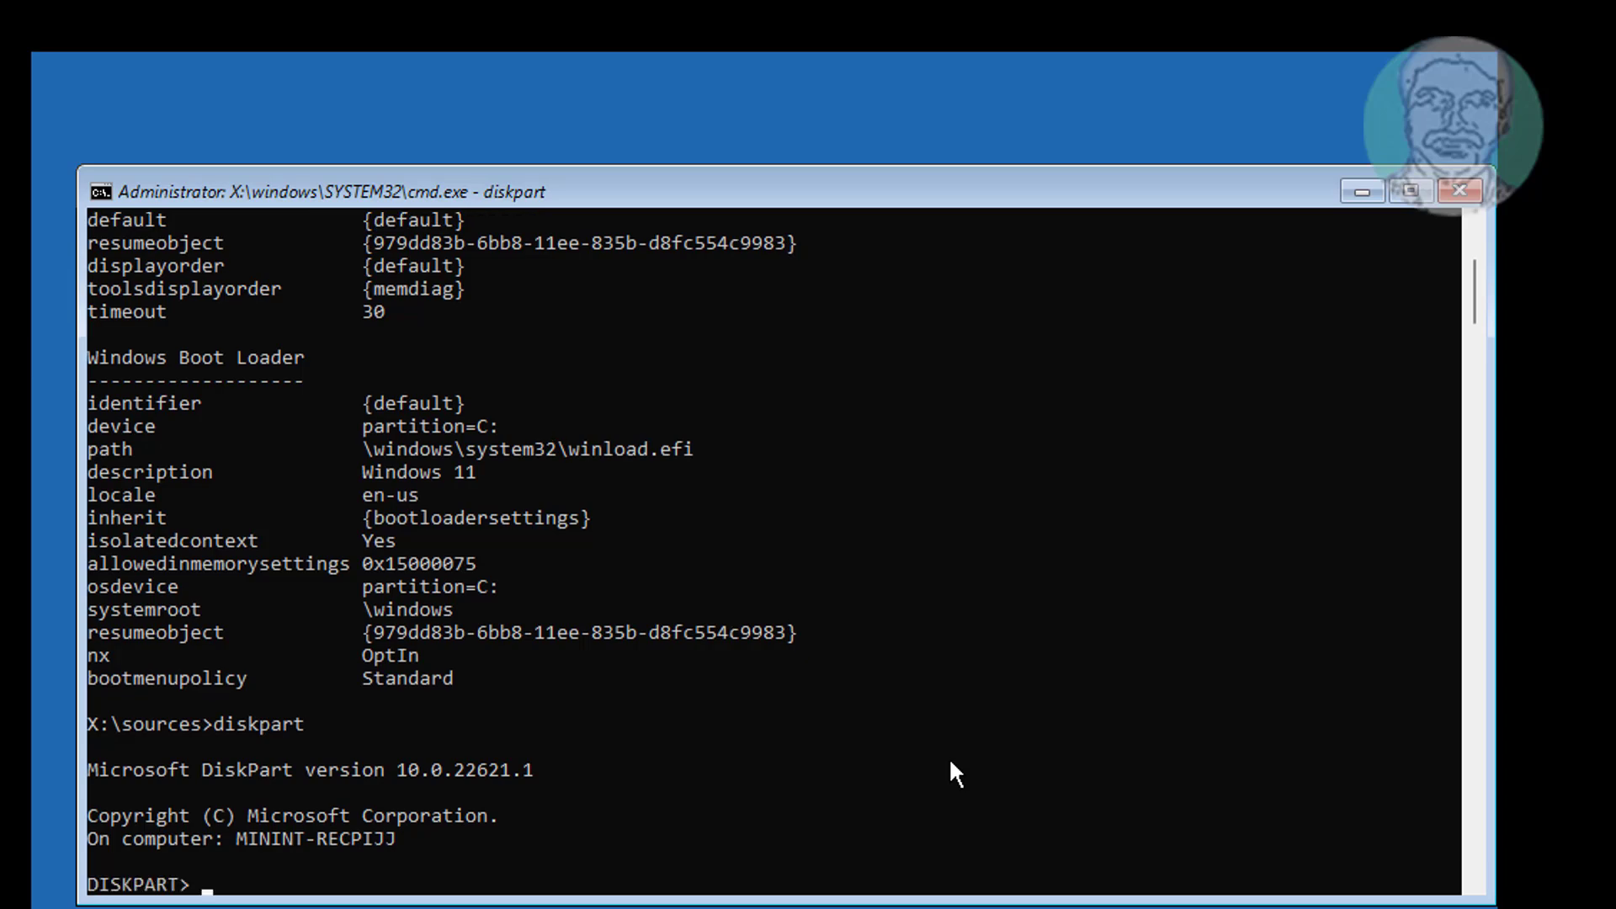
{"action": "type", "text": "list disk"}
{"action": "key", "text": "Return"}
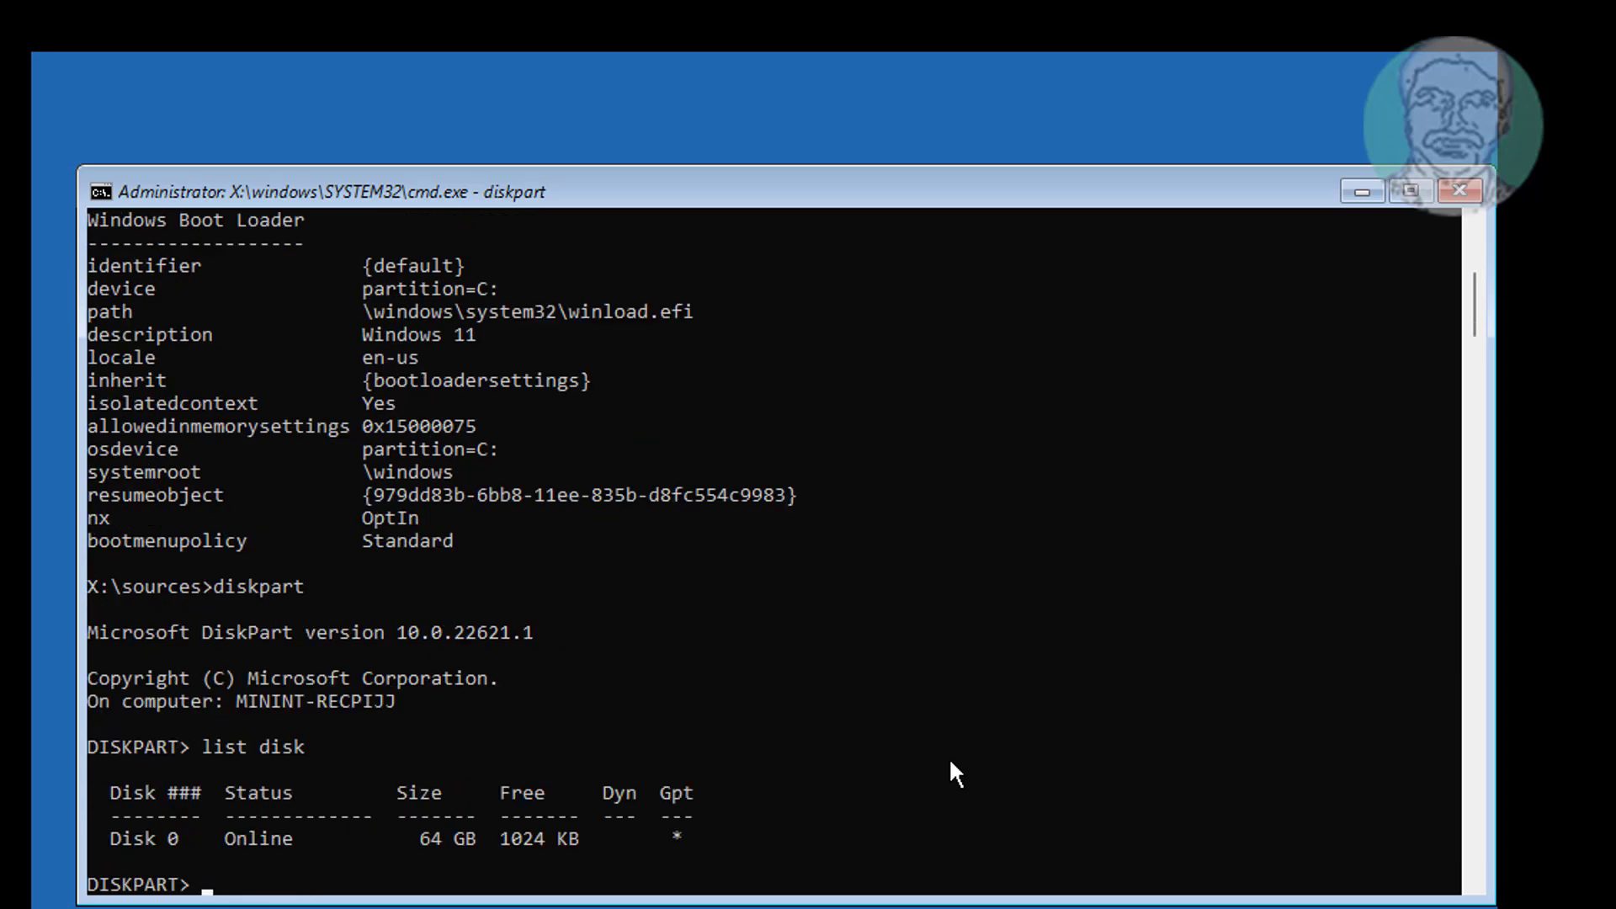
{"action": "type", "text": "sel disk "}
{"action": "type", "text": "0"}
{"action": "key", "text": "Return"}
{"action": "type", "text": "lis"}
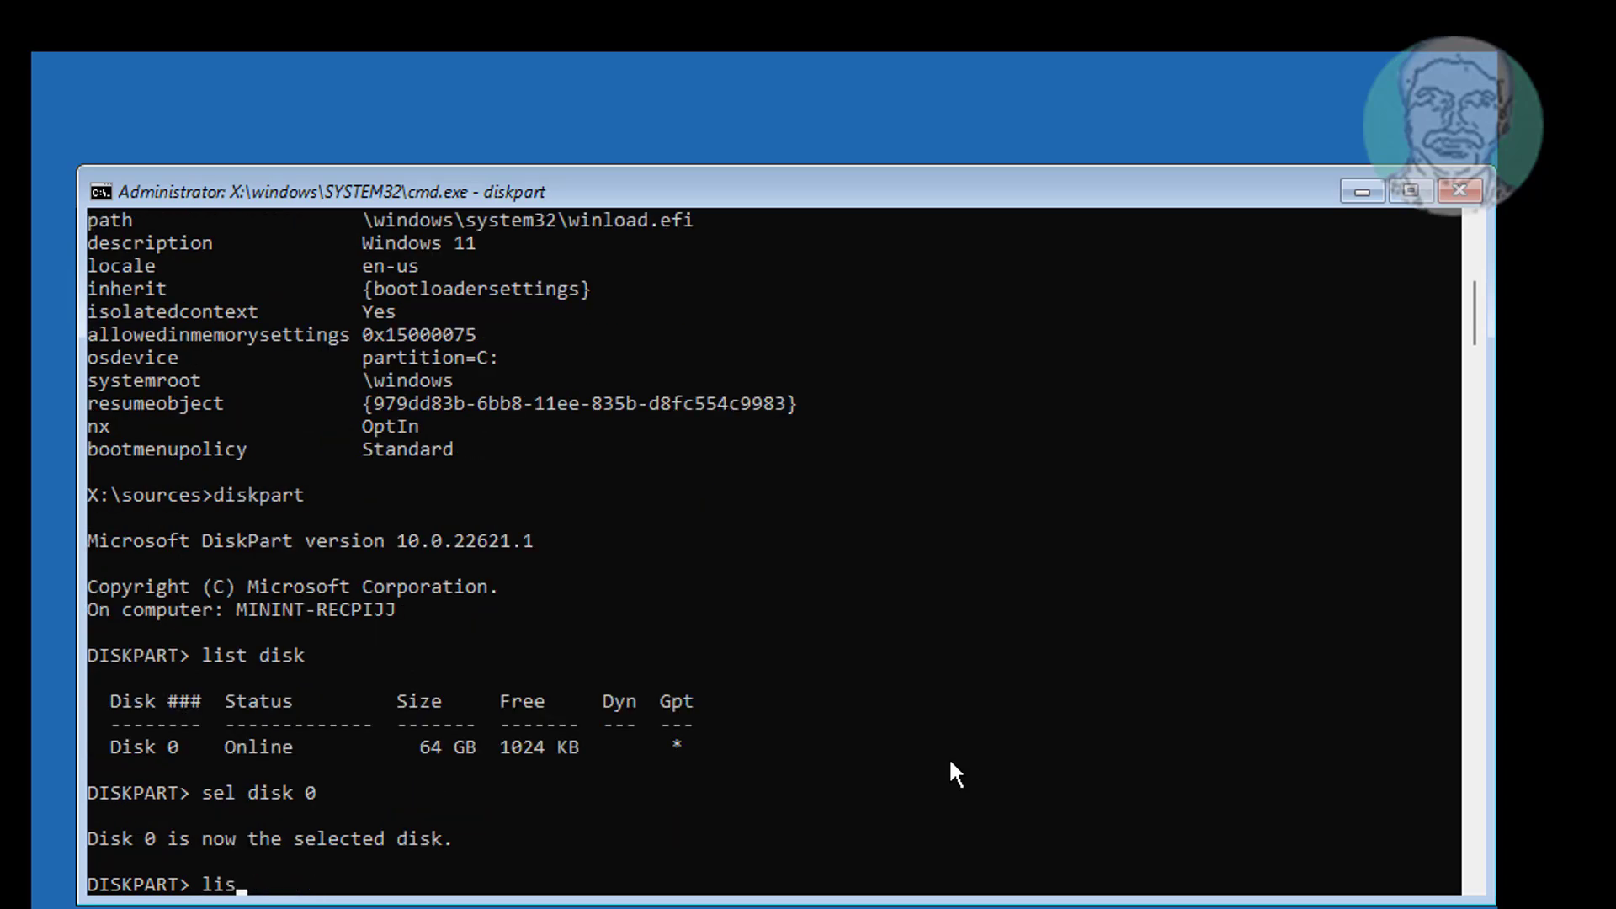
{"action": "type", "text": "t vol"}
{"action": "key", "text": "Return"}
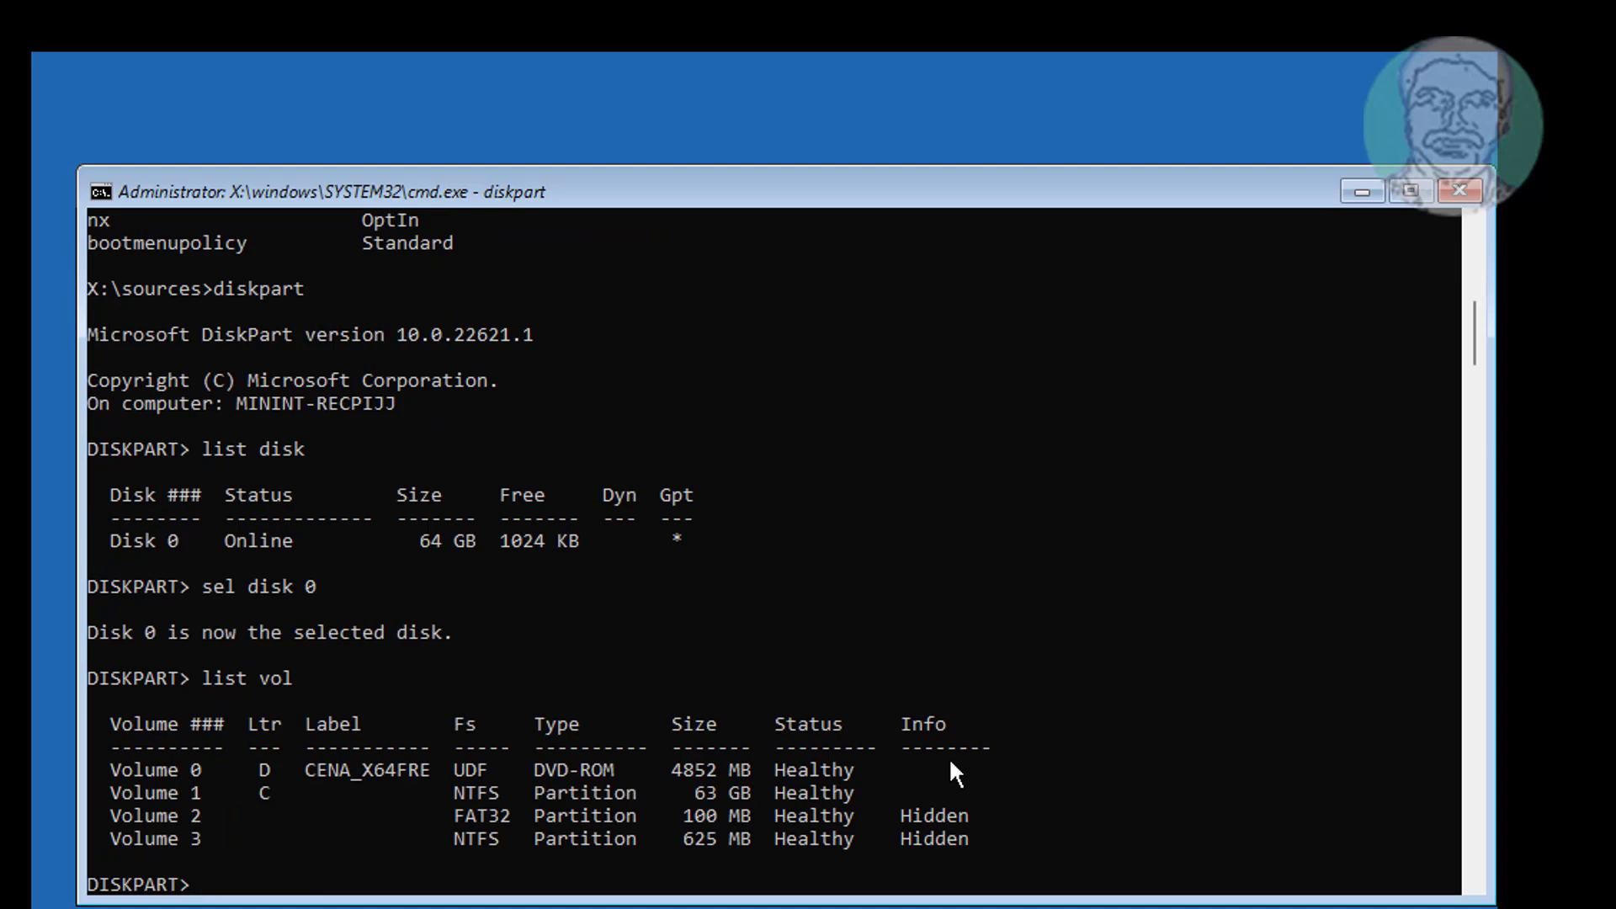
{"action": "left_click_drag", "start_coordinate": [114, 813], "coordinate": [960, 816]}
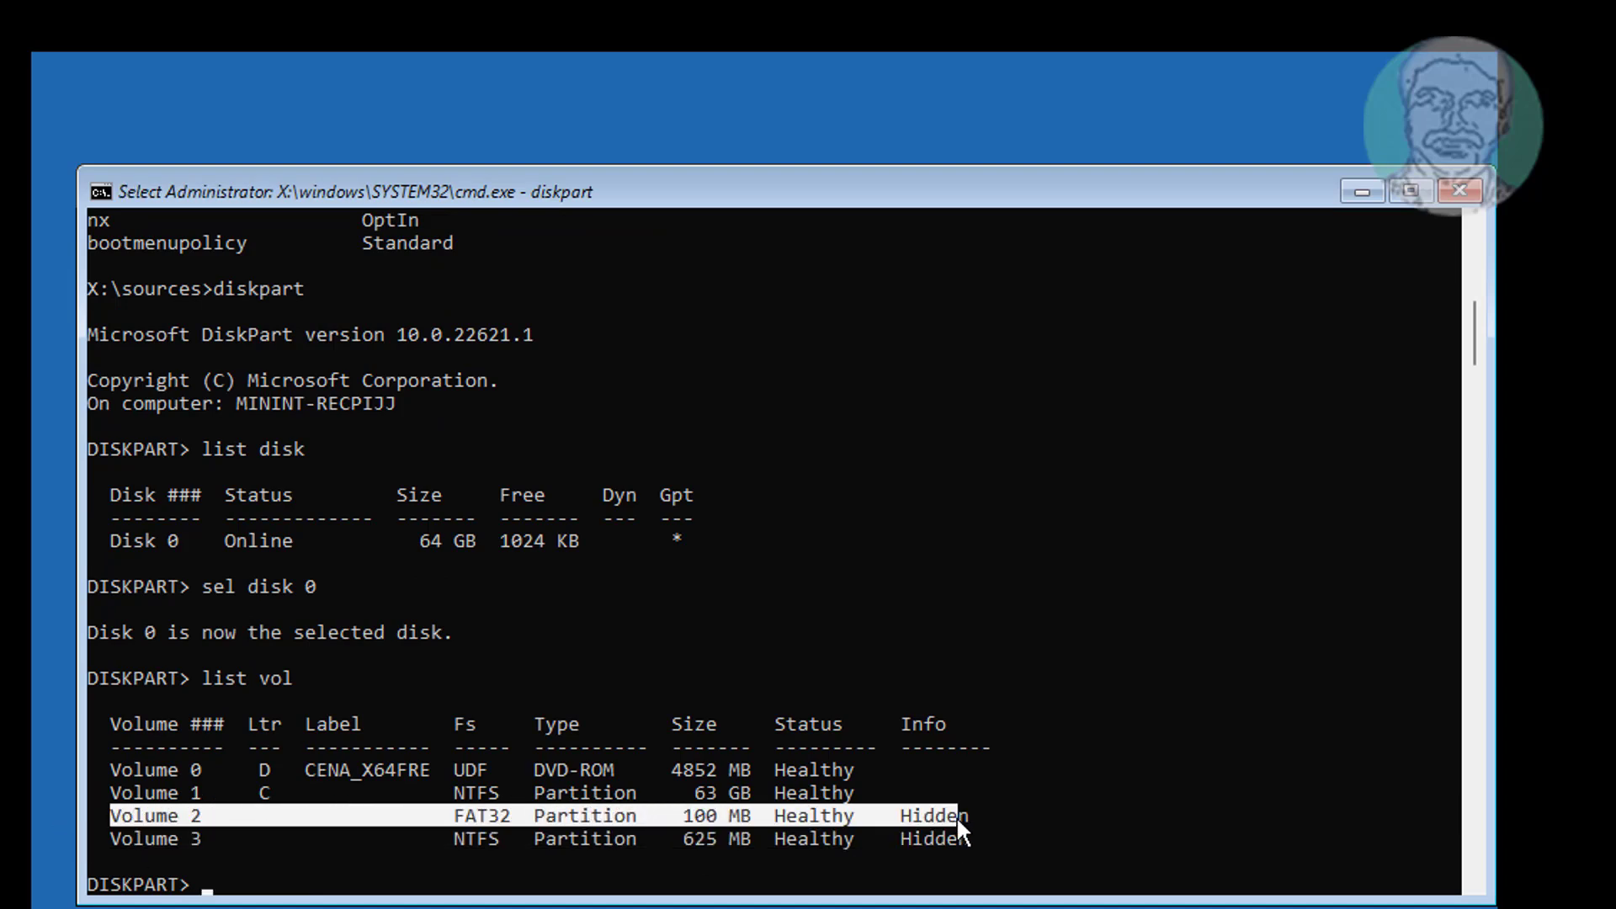
{"action": "left_click", "coordinate": [1186, 815]}
{"action": "type", "text": "sel"}
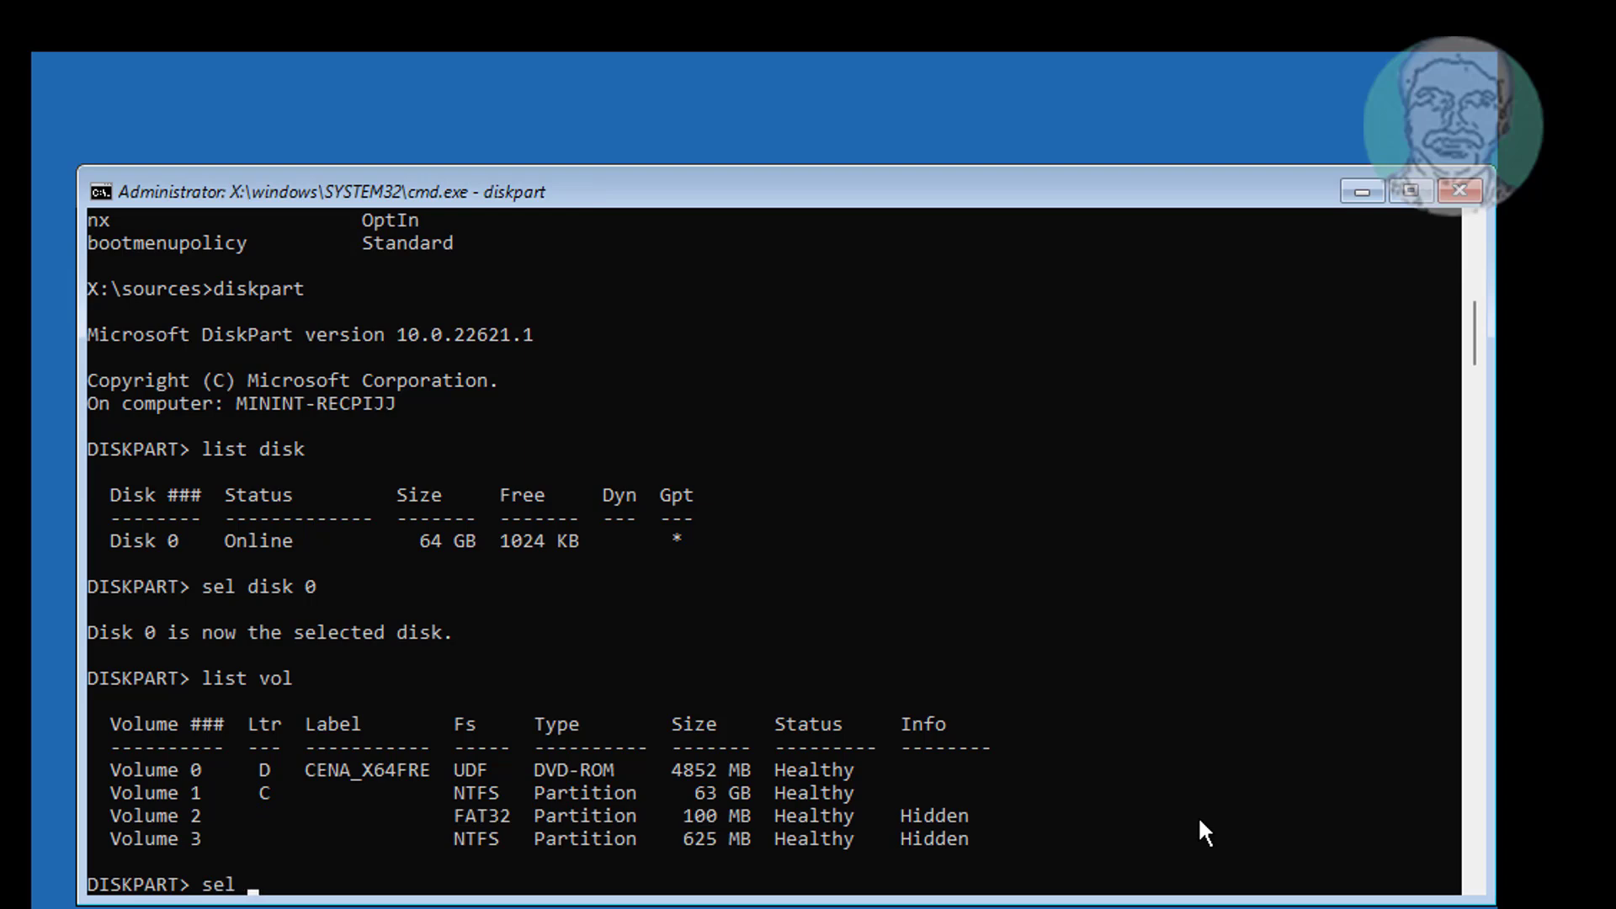
{"action": "type", "text": " vol 2"}
{"action": "key", "text": "Return"}
{"action": "type", "text": "as"}
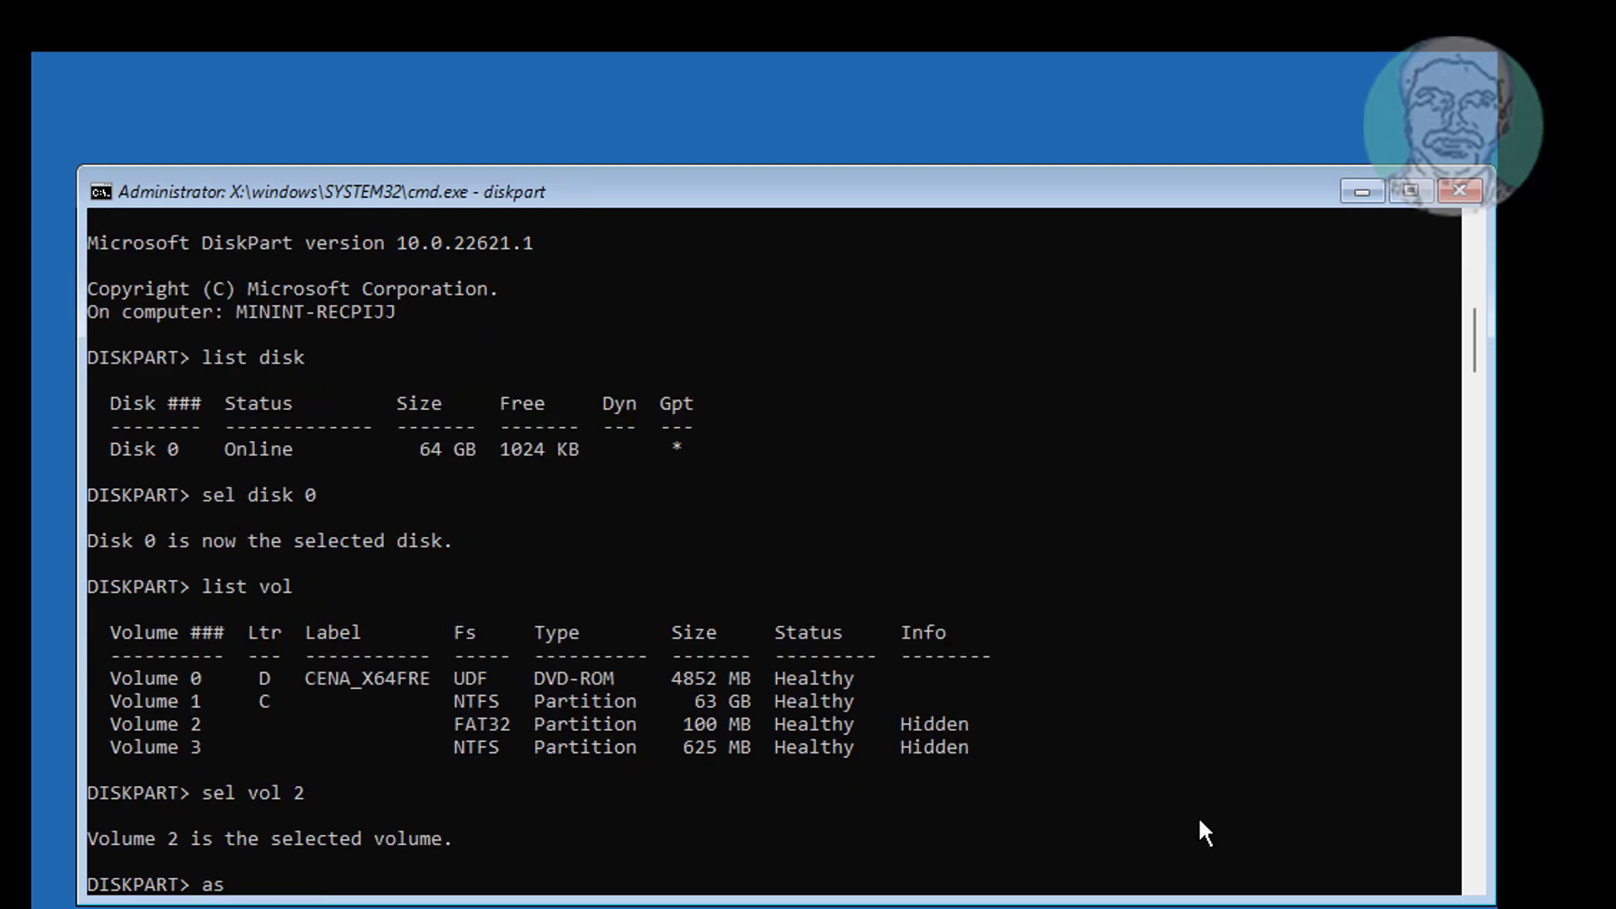
{"action": "type", "text": "sign lett"}
{"action": "type", "text": "er"}
{"action": "type", "text": "="}
{"action": "type", "text": "v"}
{"action": "key", "text": "Return"}
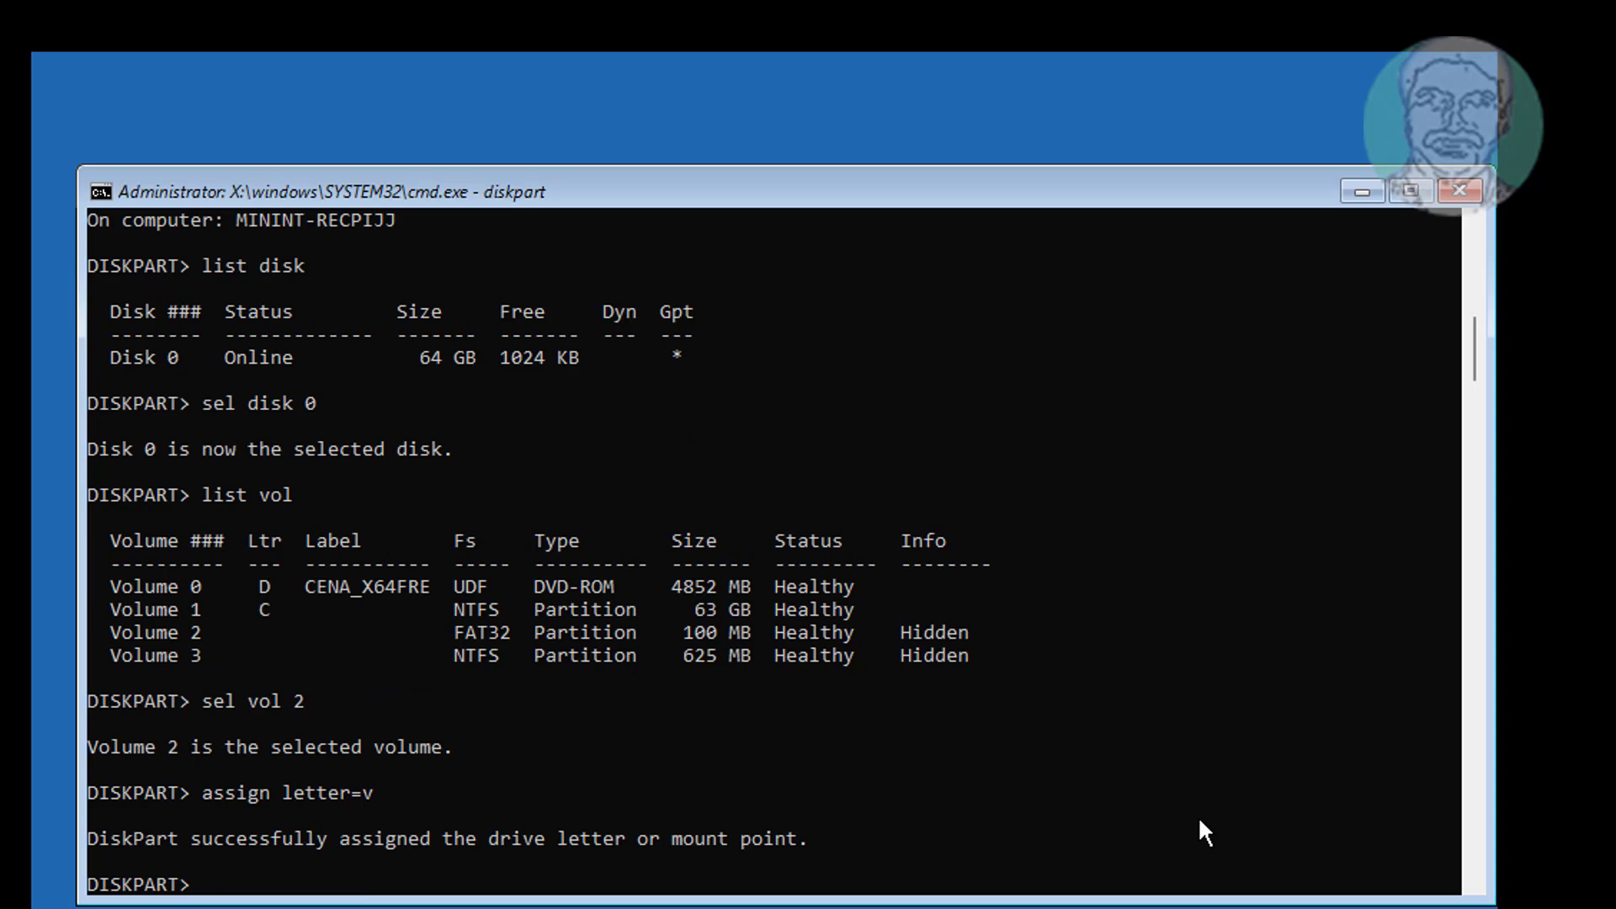
{"action": "type", "text": "exit"}
Exit DiskPart and run bcdboot c:\windows /s v: /f uefi, then exit the prompt
{"action": "key", "text": "Return"}
{"action": "type", "text": "v:"}
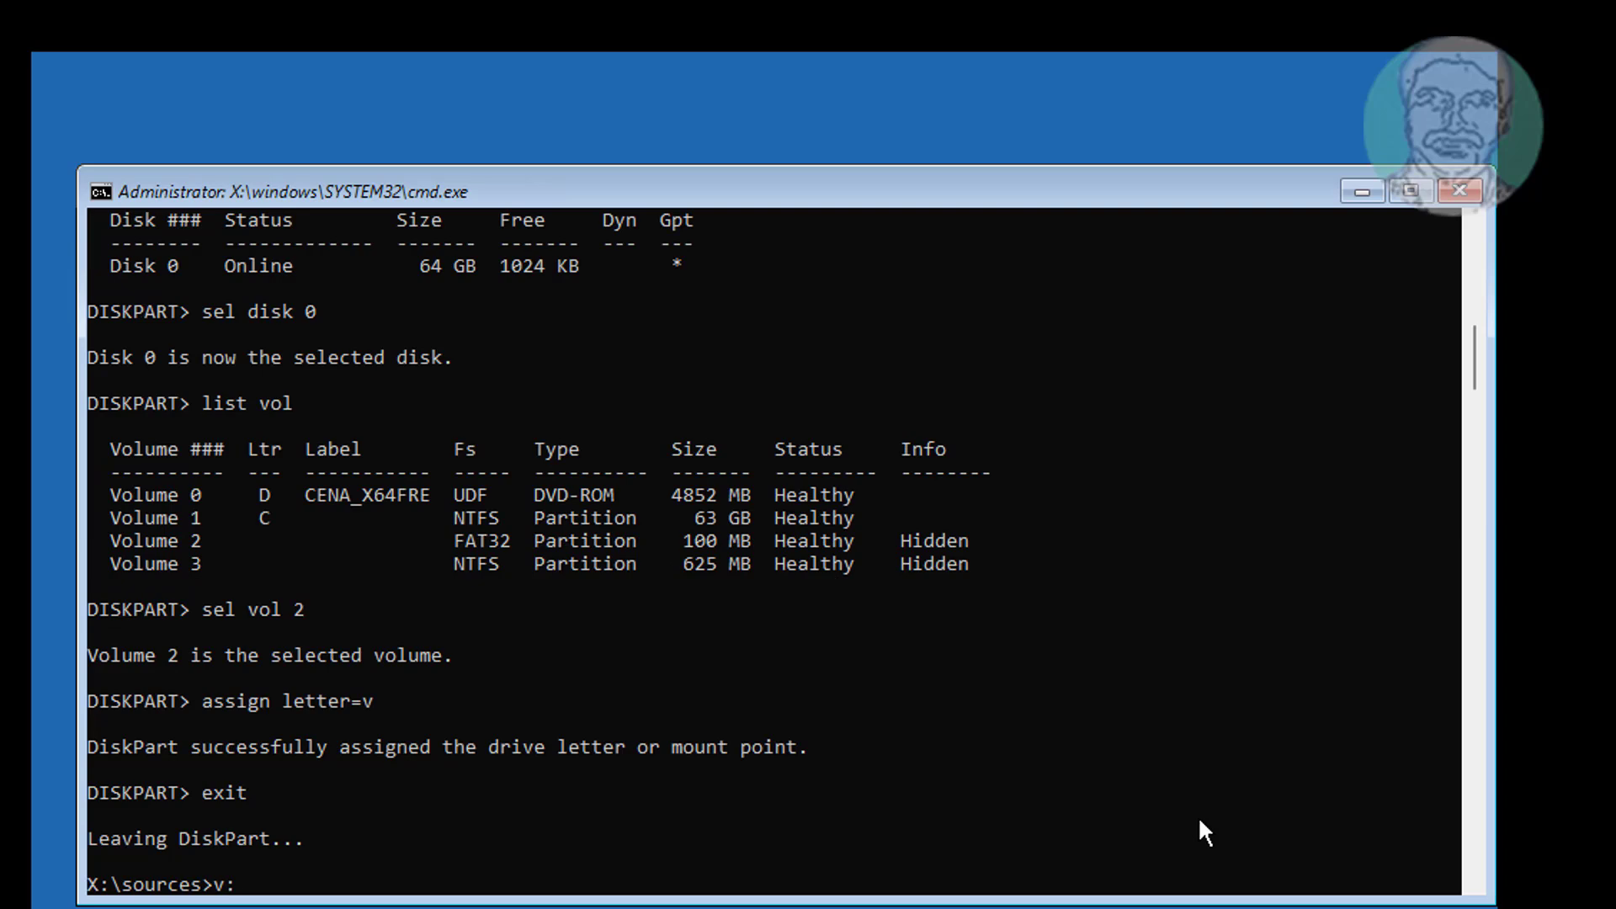
{"action": "key", "text": "Return"}
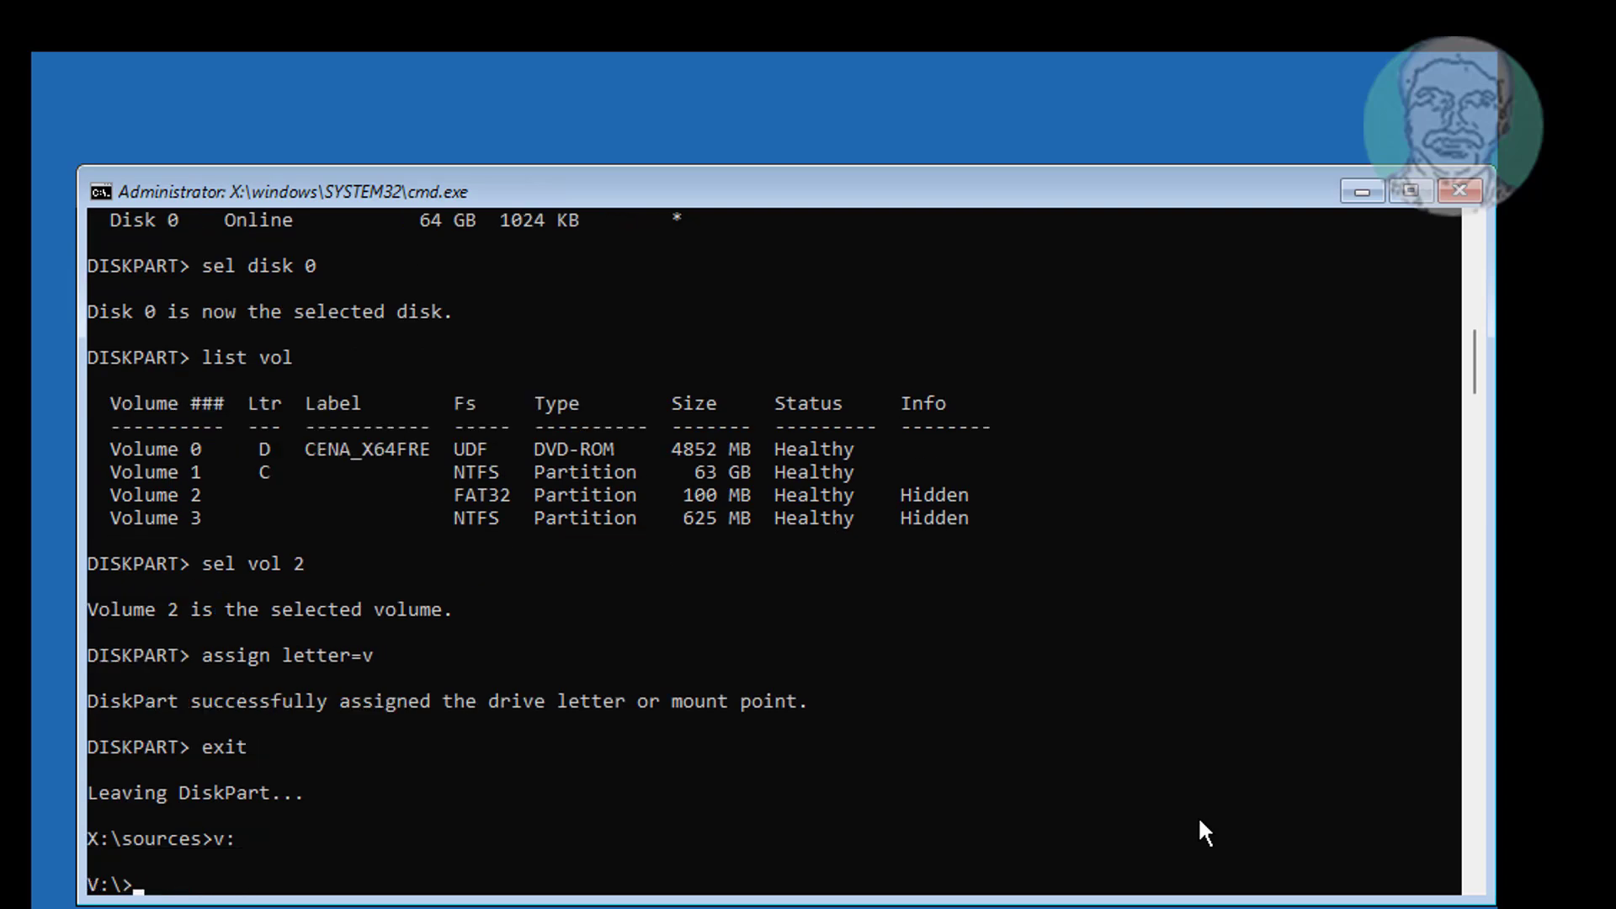
{"action": "type", "text": "x:"}
{"action": "key", "text": "Return"}
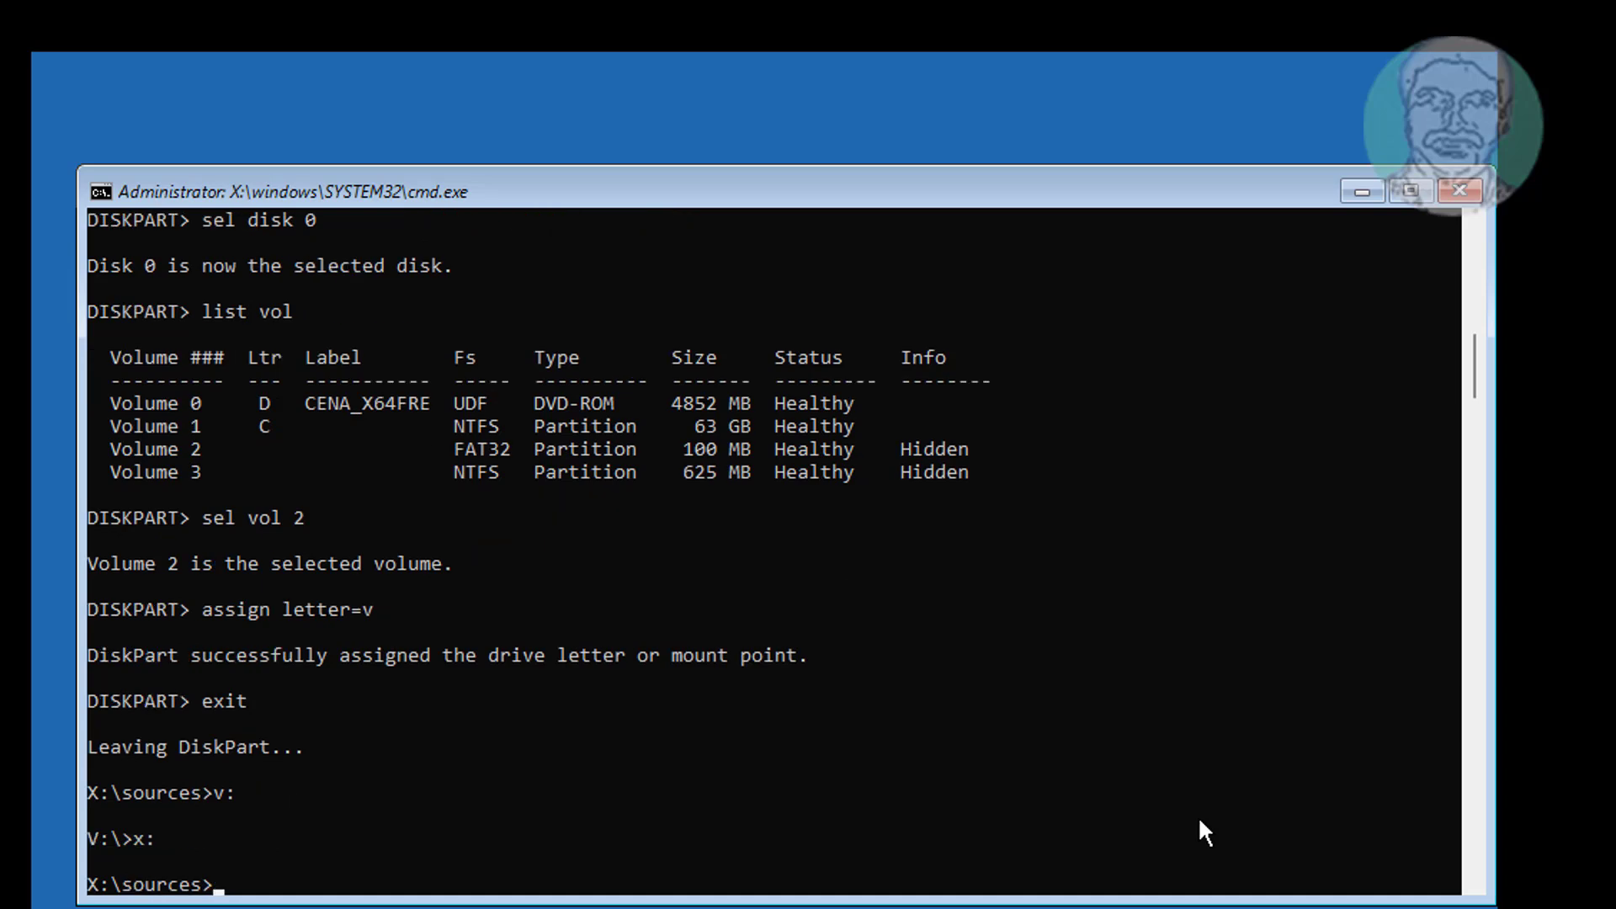
{"action": "type", "text": "bcd"}
{"action": "type", "text": "boo"}
{"action": "type", "text": "t"}
{"action": "type", "text": " c"}
{"action": "type", "text": ":\\windows"}
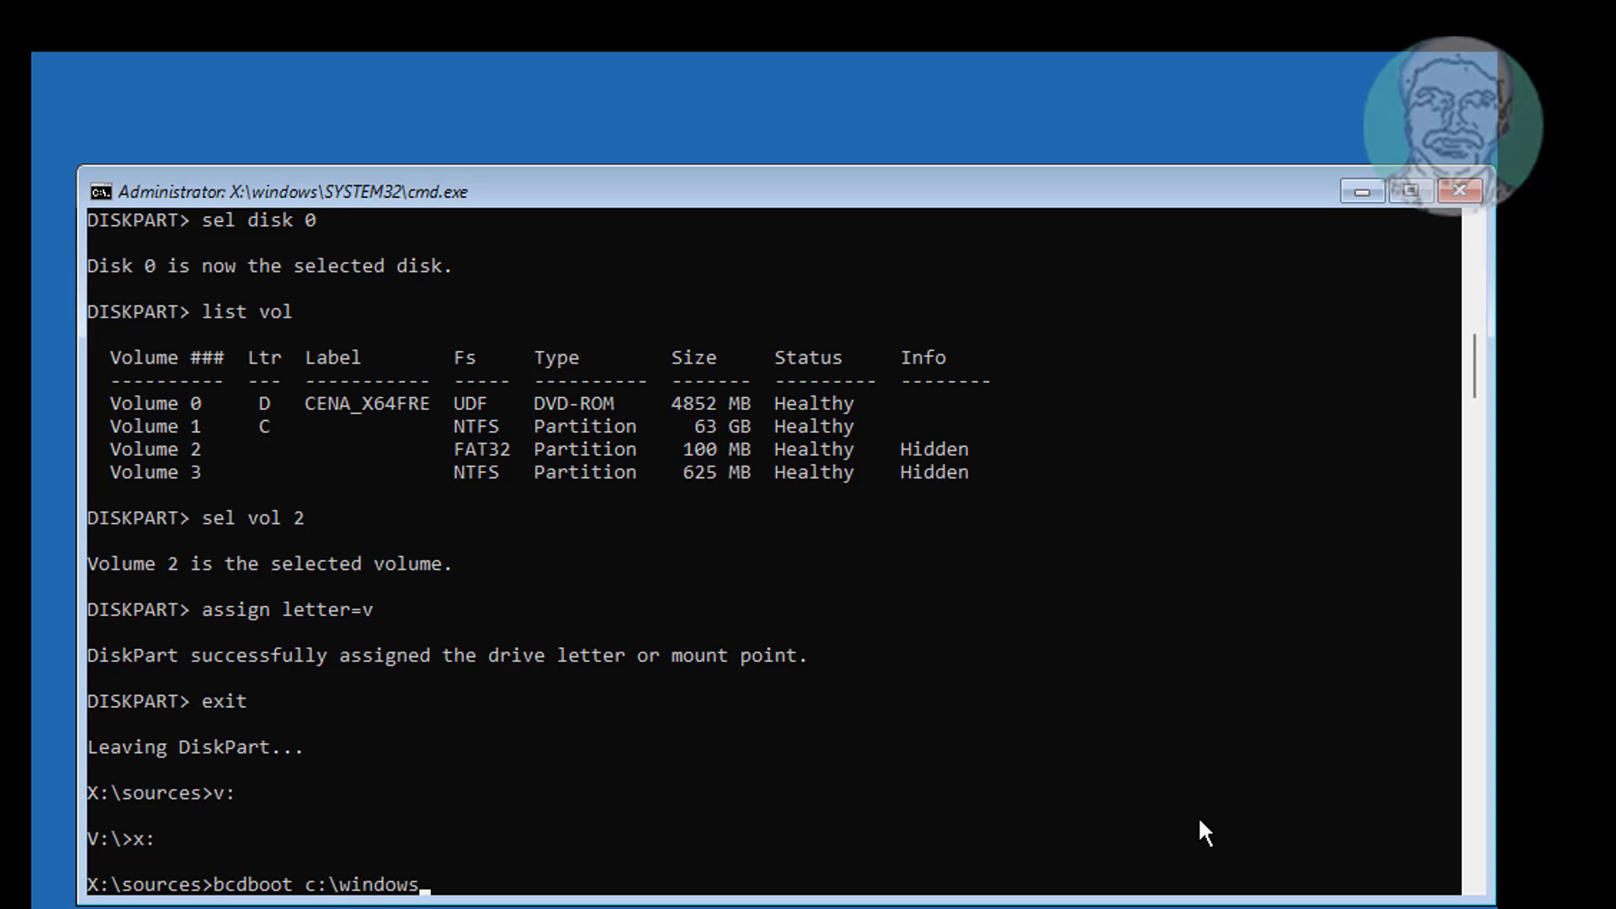
{"action": "type", "text": " /s "}
{"action": "type", "text": " v:"}
{"action": "type", "text": " /f"}
{"action": "type", "text": " uef"}
{"action": "type", "text": "i"}
{"action": "key", "text": "Return"}
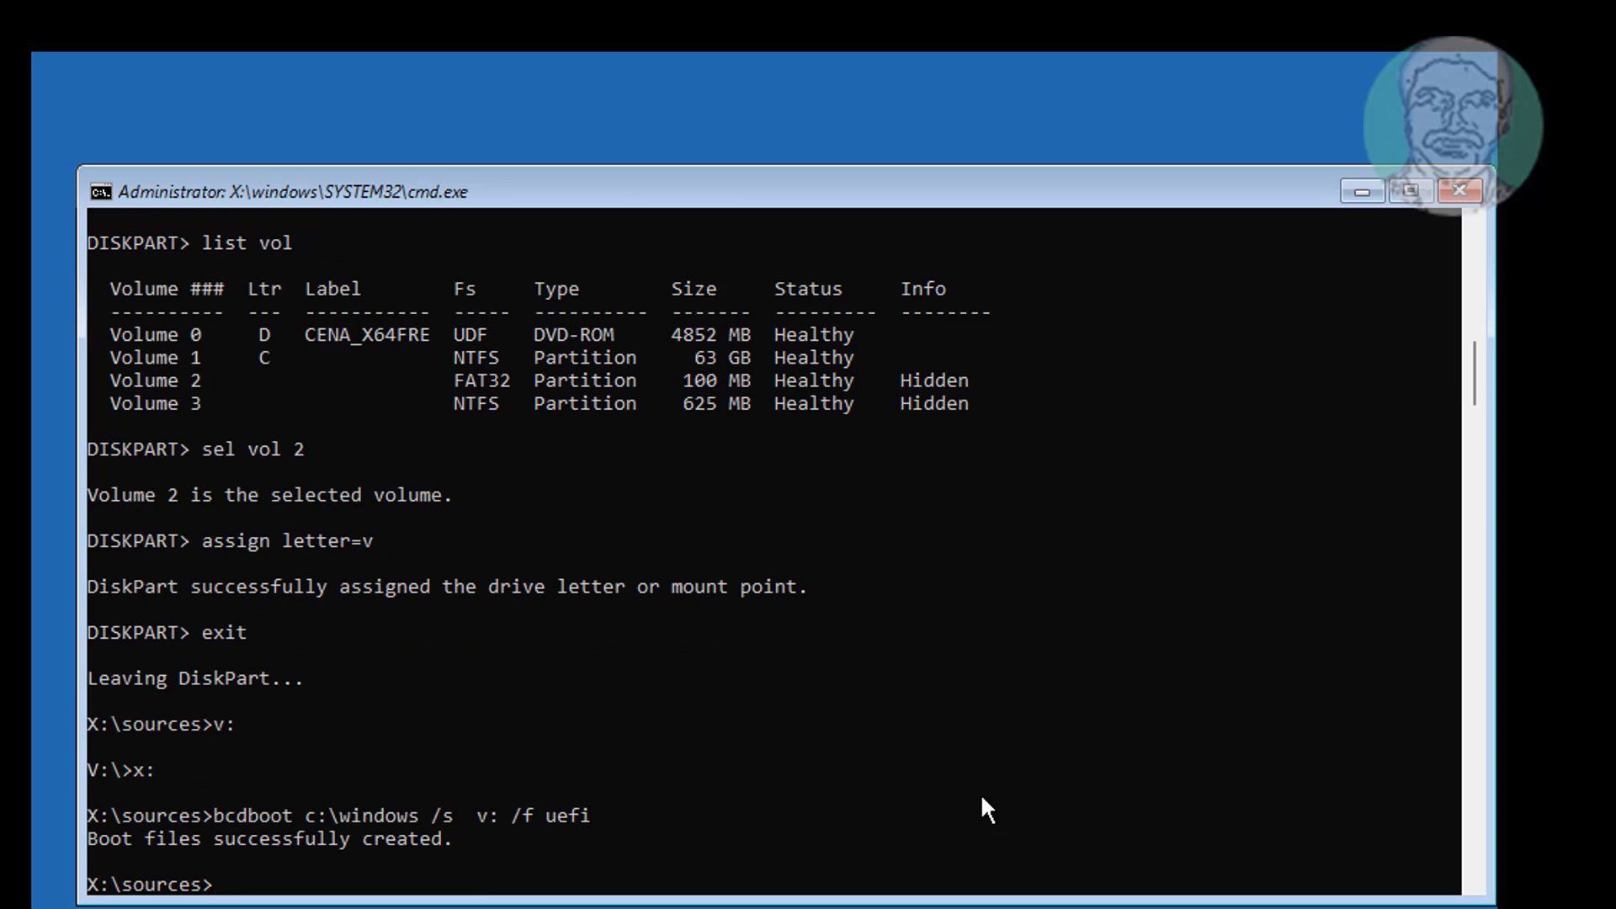
{"action": "type", "text": "exit"}
{"action": "key", "text": "Return"}
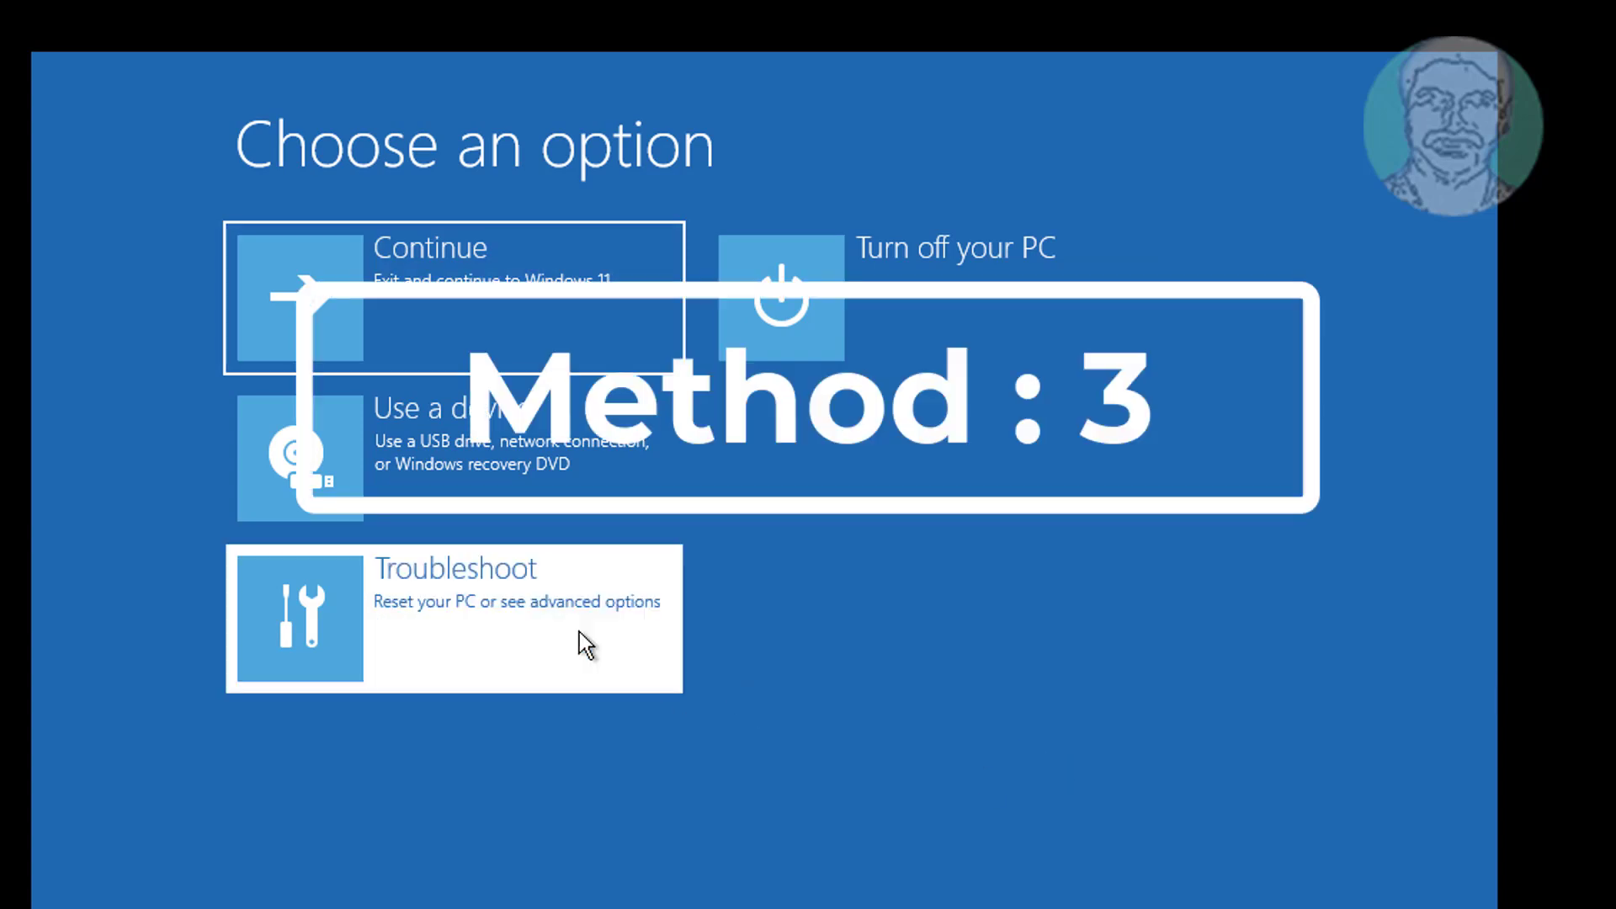
Reopen Command Prompt at X:\sources via Troubleshoot and Advanced options
{"action": "left_click", "coordinate": [580, 631]}
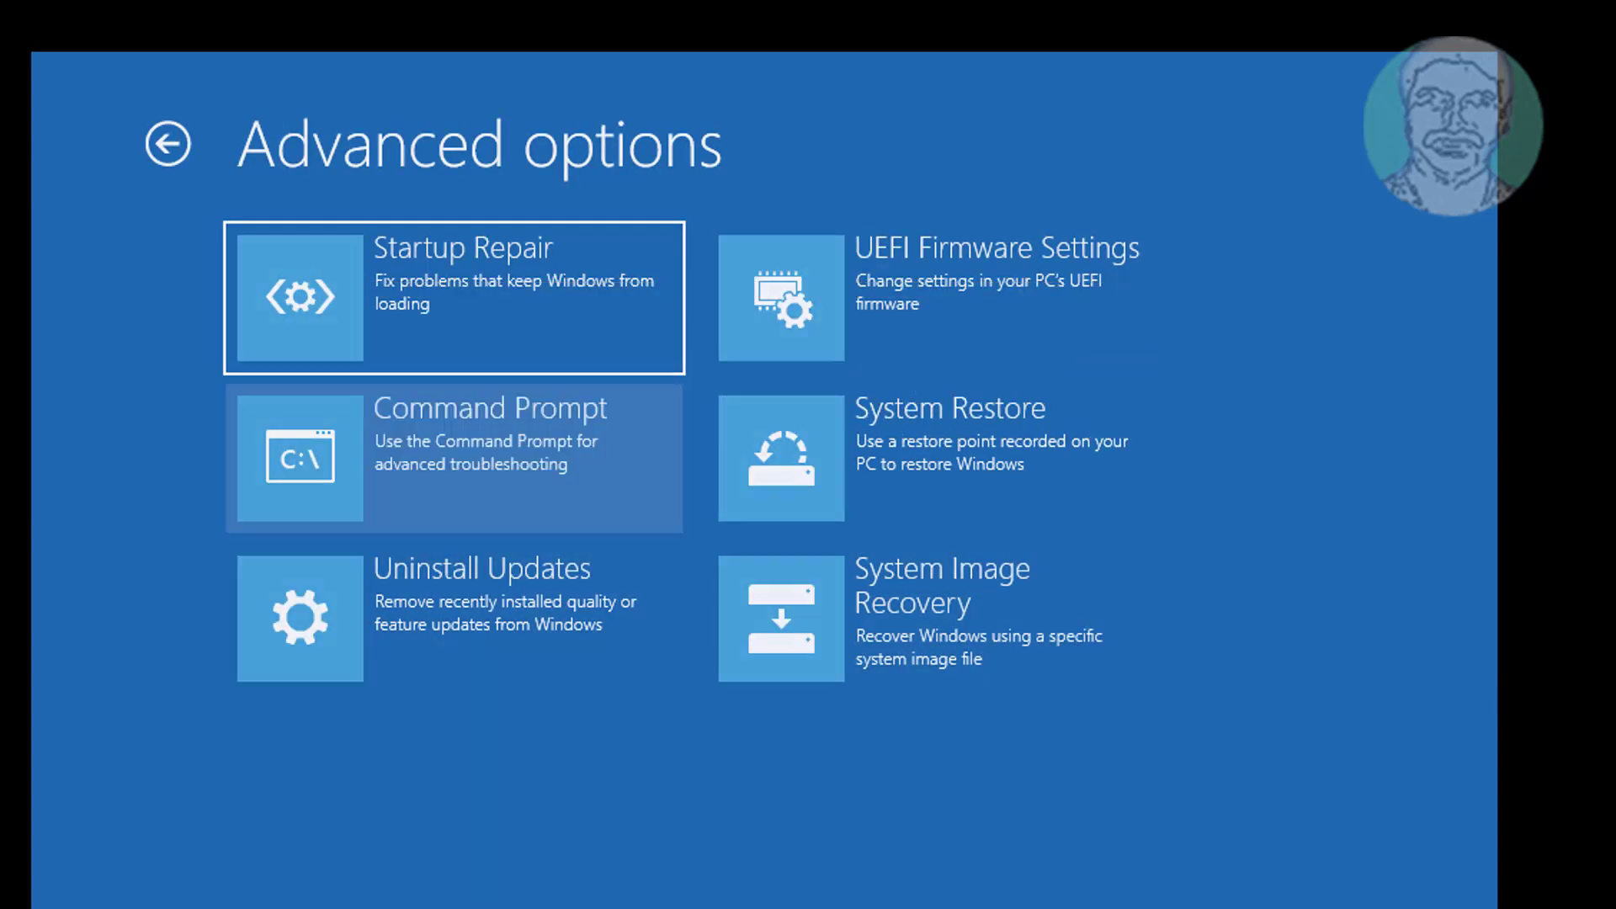
{"action": "left_click", "coordinate": [454, 449]}
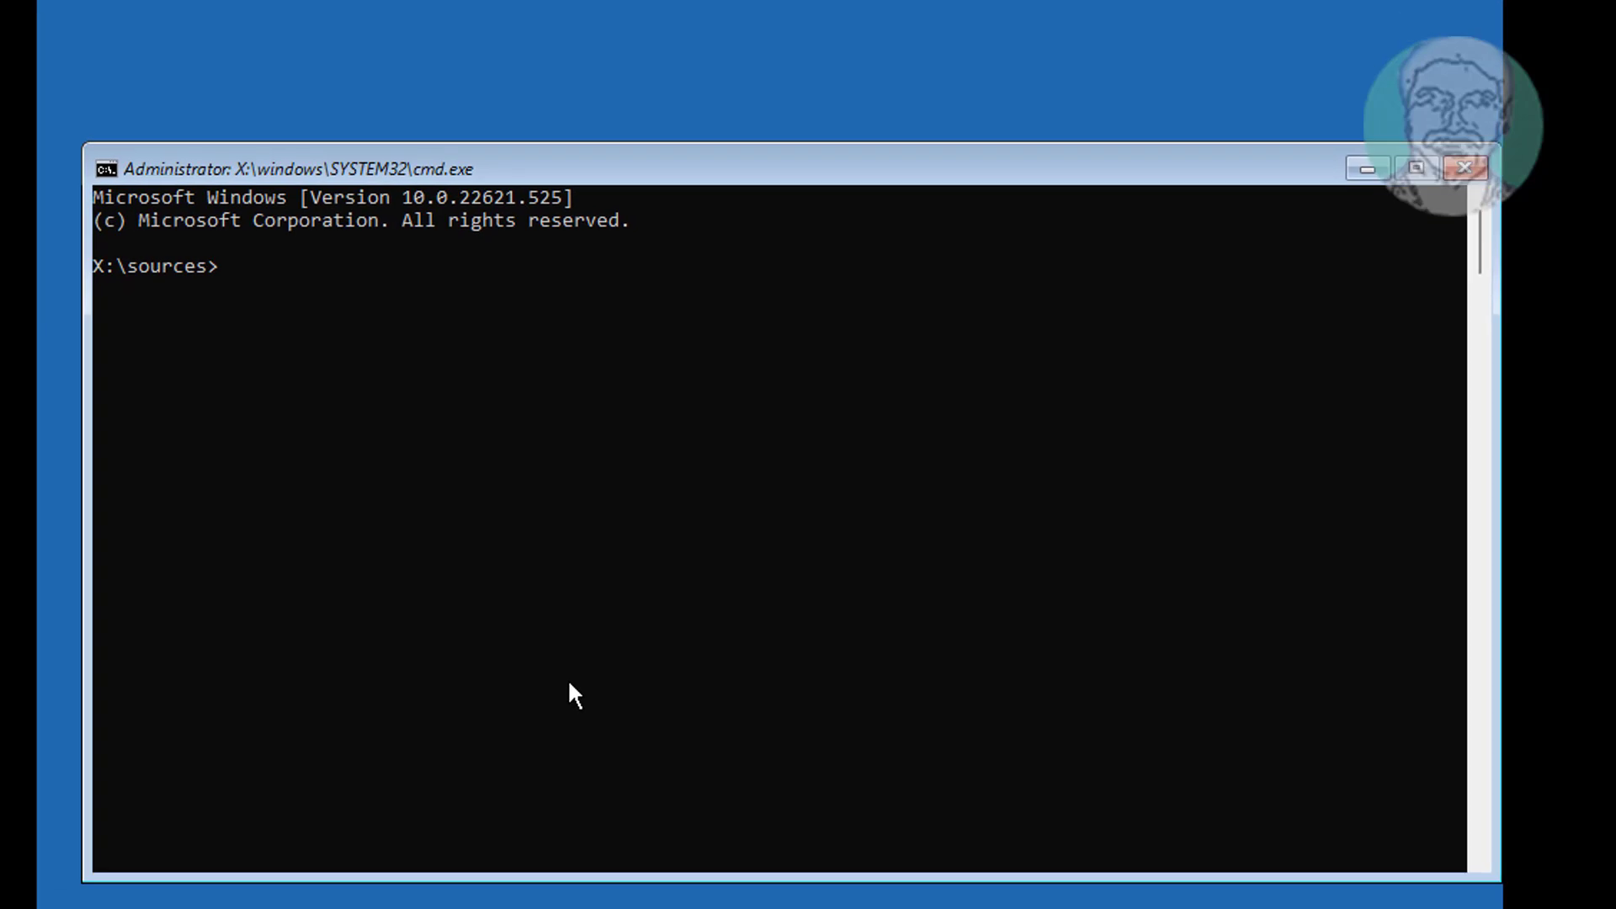
{"action": "type", "text": "b"}
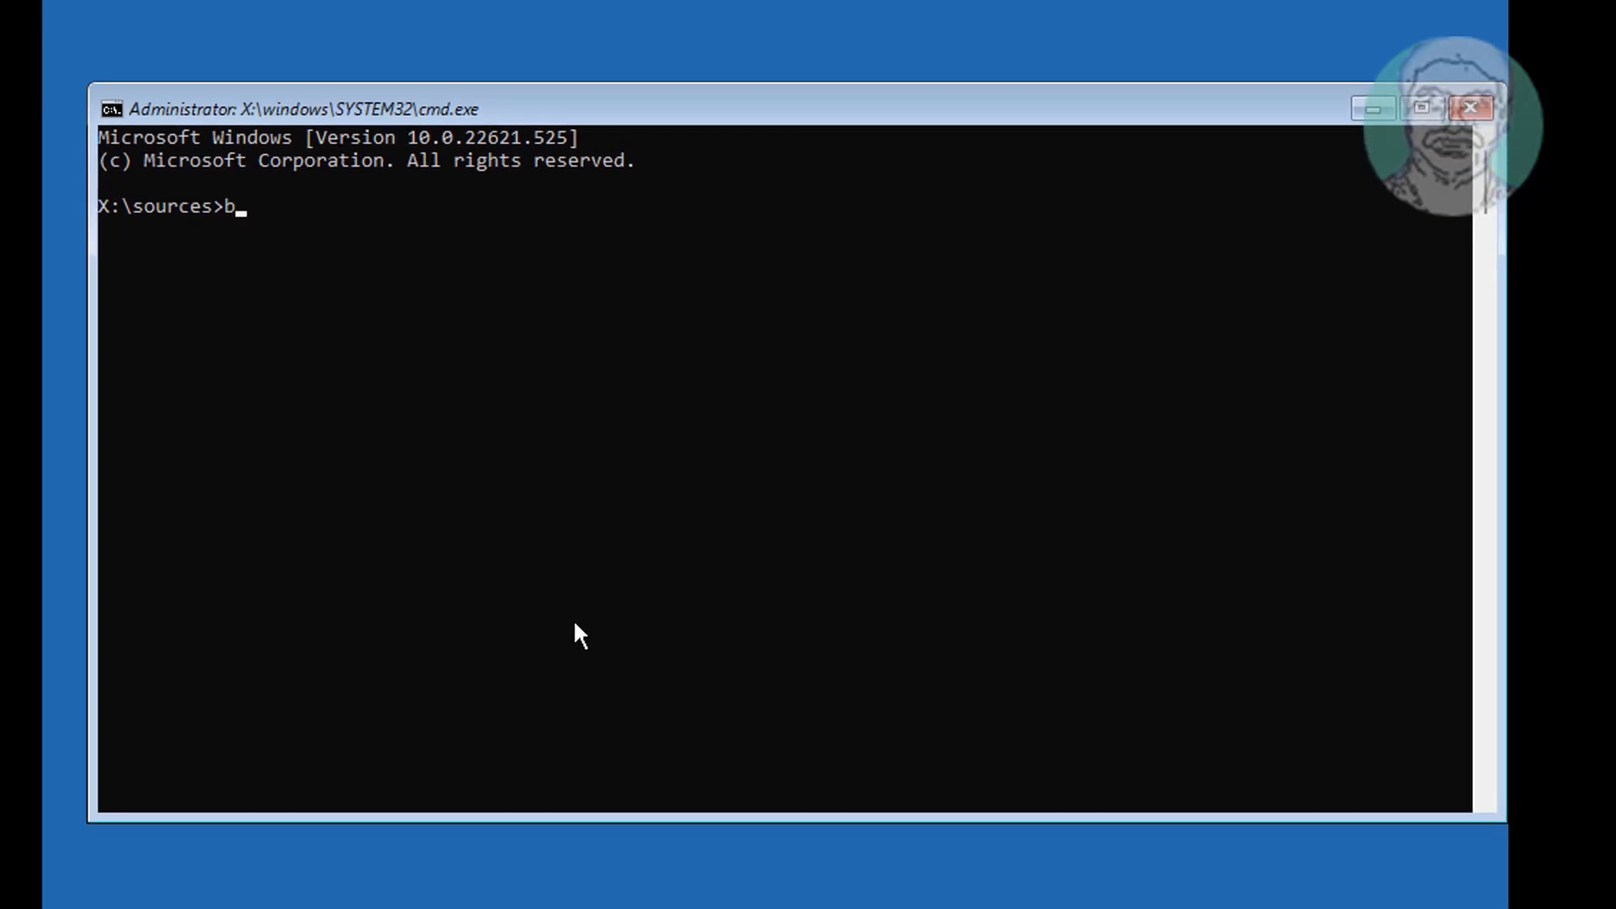
{"action": "type", "text": "ootrec /fix"}
{"action": "type", "text": "boot"}
Run bootrec /fixboot, bootsect /nt60 sys, bootrec /fixboot again, and bootrec /fixmbr
{"action": "key", "text": "Return"}
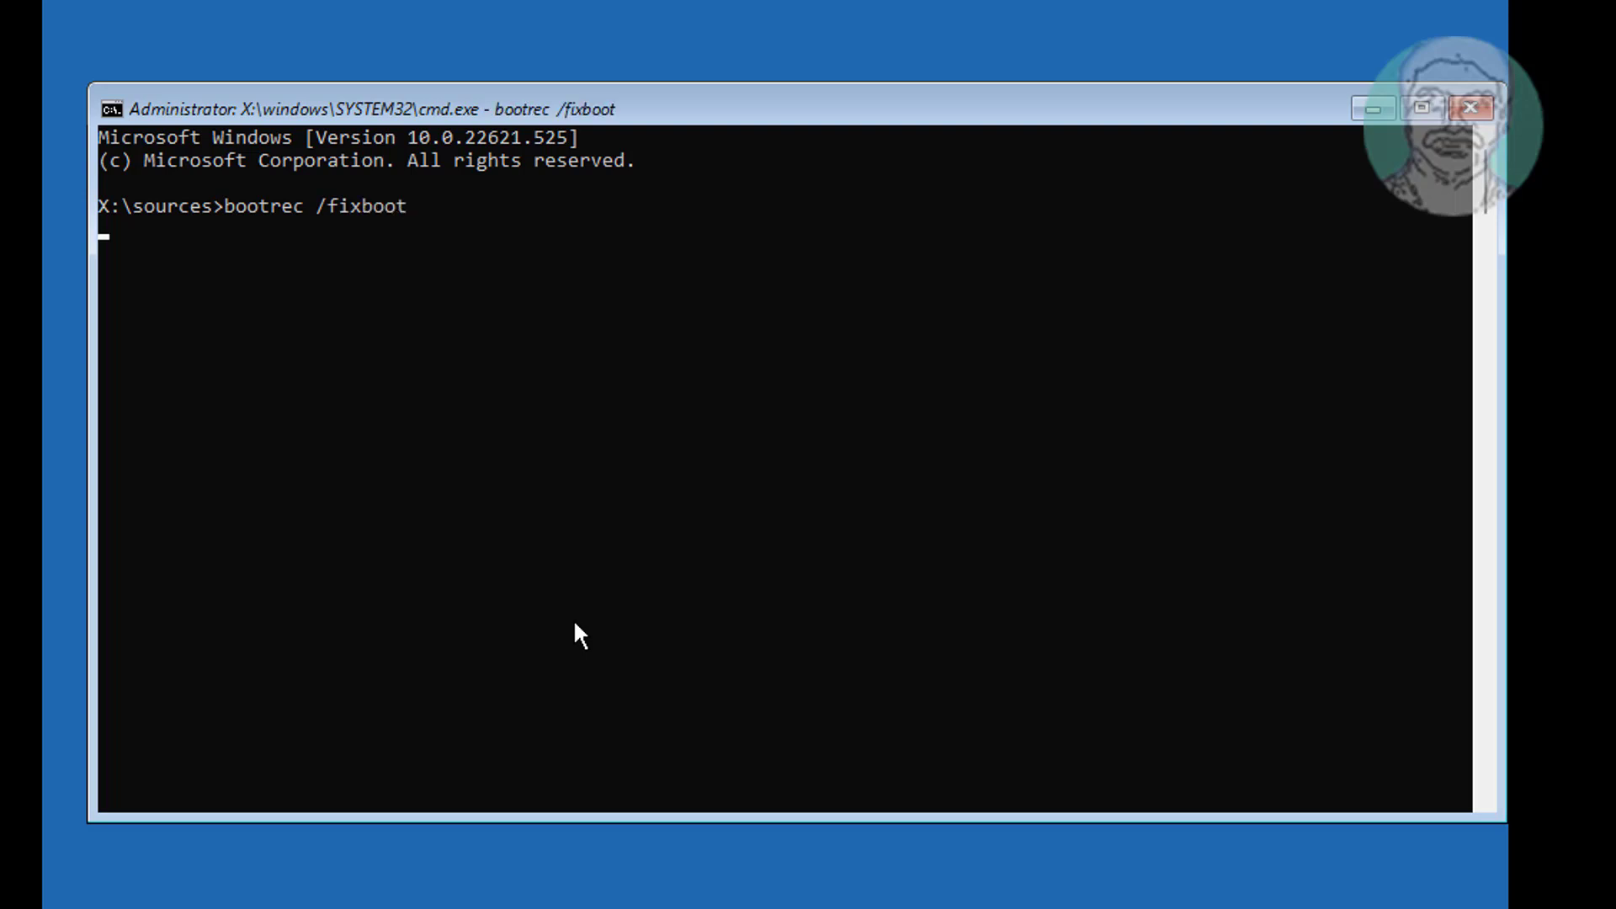
{"action": "type", "text": "boo"}
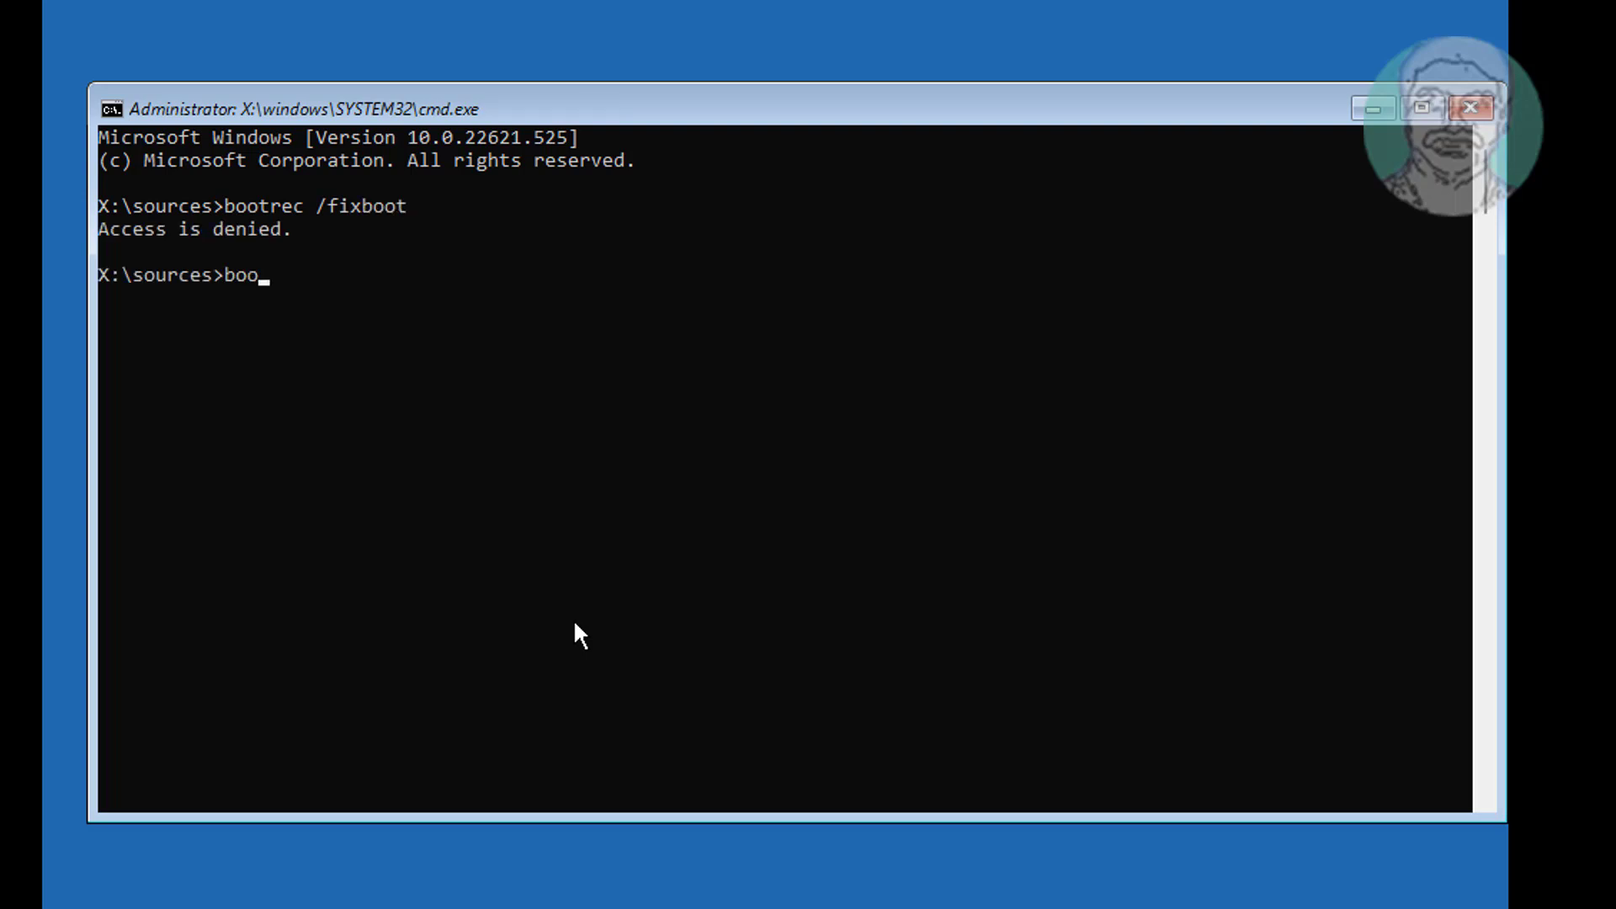
{"action": "type", "text": "tsect /nt"}
{"action": "type", "text": "60 sys"}
{"action": "key", "text": "Return"}
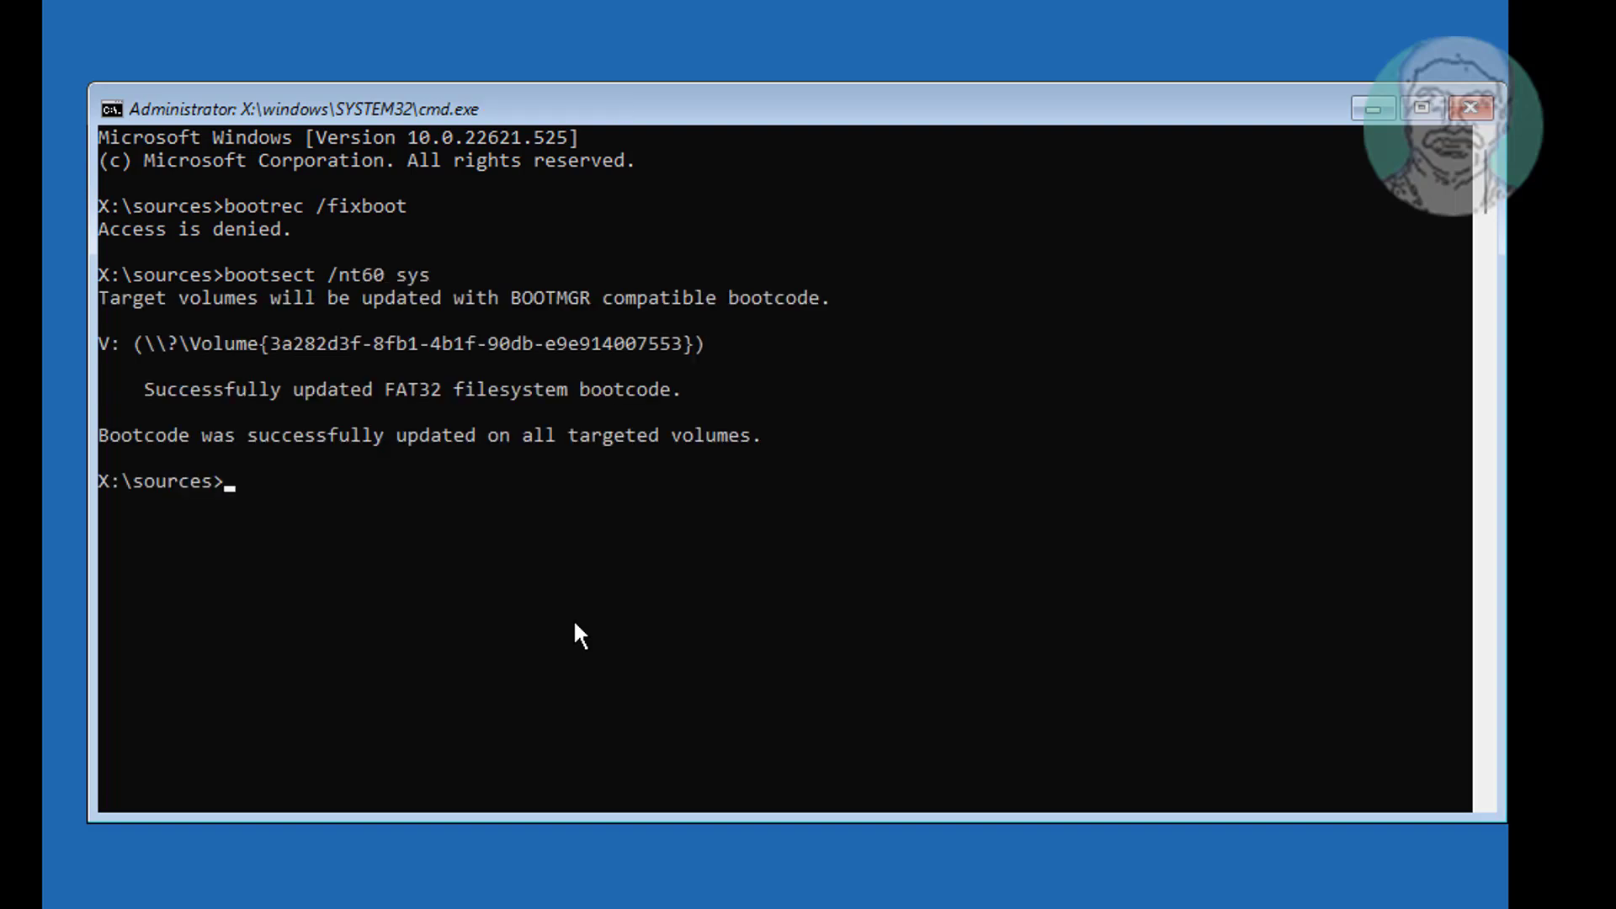
{"action": "type", "text": "bootr"}
{"action": "type", "text": "ec /fixb"}
{"action": "type", "text": "oot"}
{"action": "key", "text": "Return"}
{"action": "type", "text": "boo"}
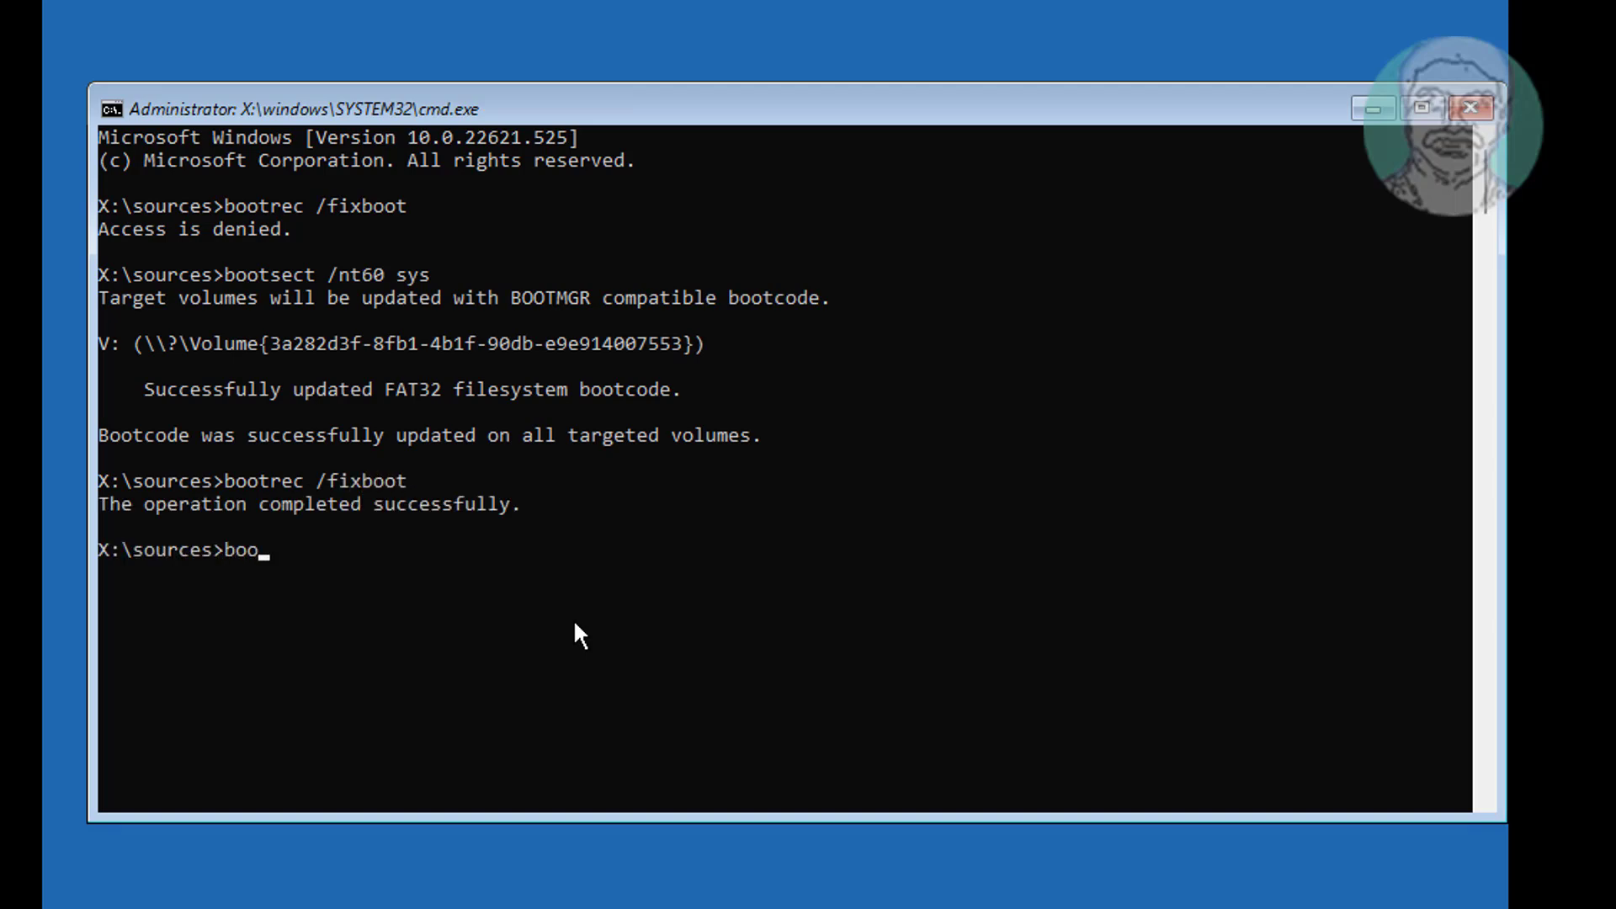
{"action": "type", "text": "trec /"}
{"action": "type", "text": "fixmbr"}
{"action": "key", "text": "Return"}
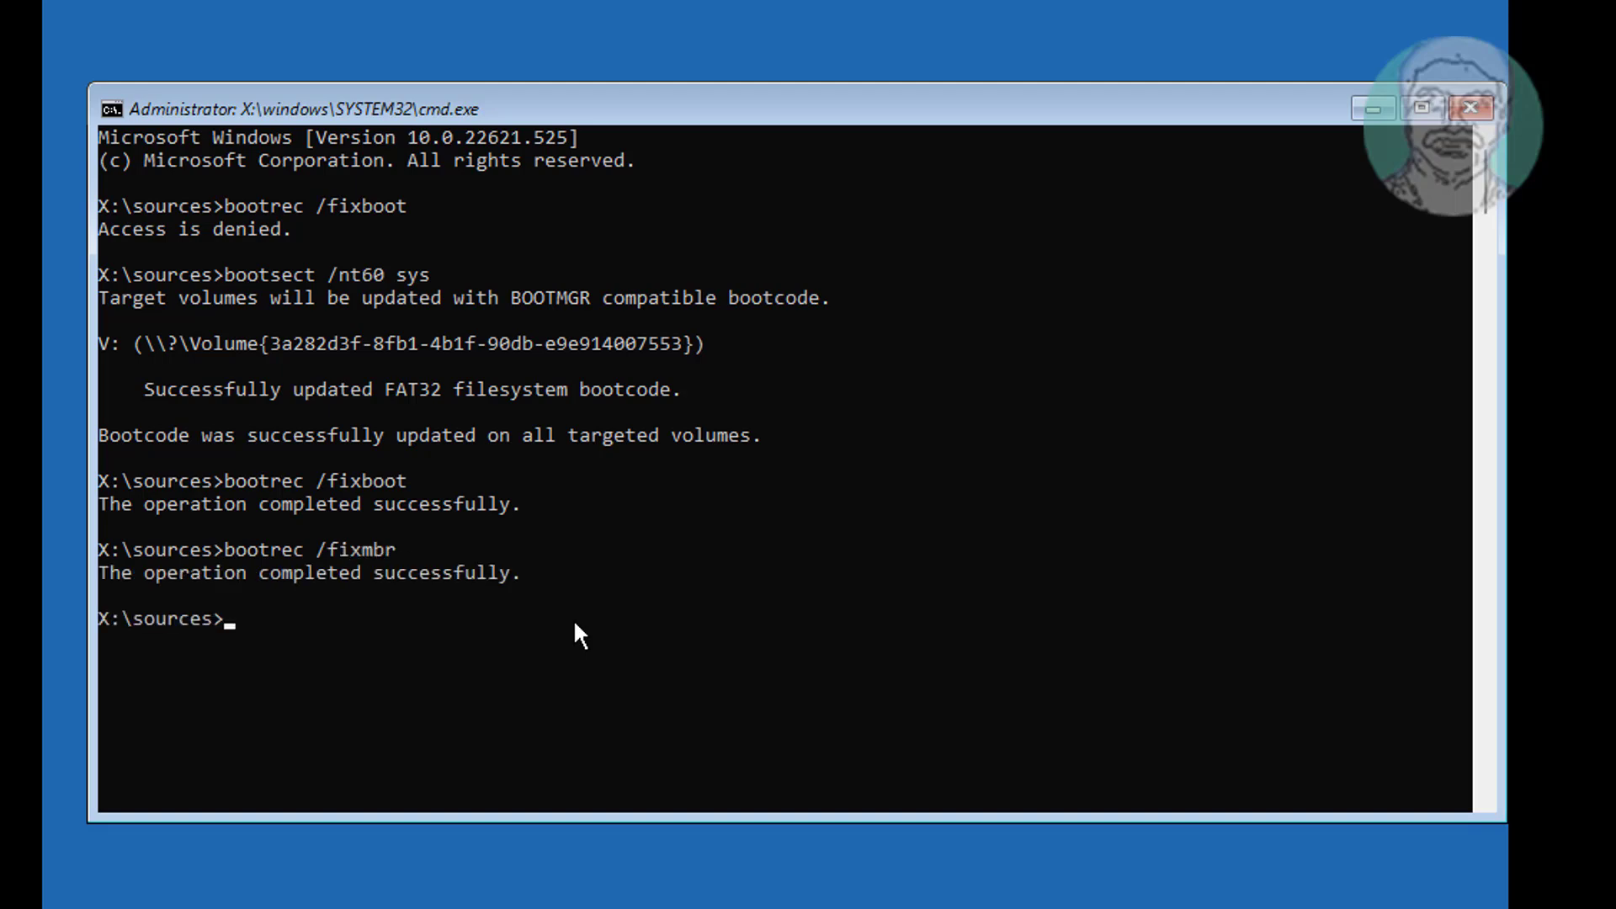
{"action": "type", "text": "dis"}
{"action": "type", "text": "kpart"}
Start DiskPart, list disks, select disk 0 and list its volumes
{"action": "key", "text": "Return"}
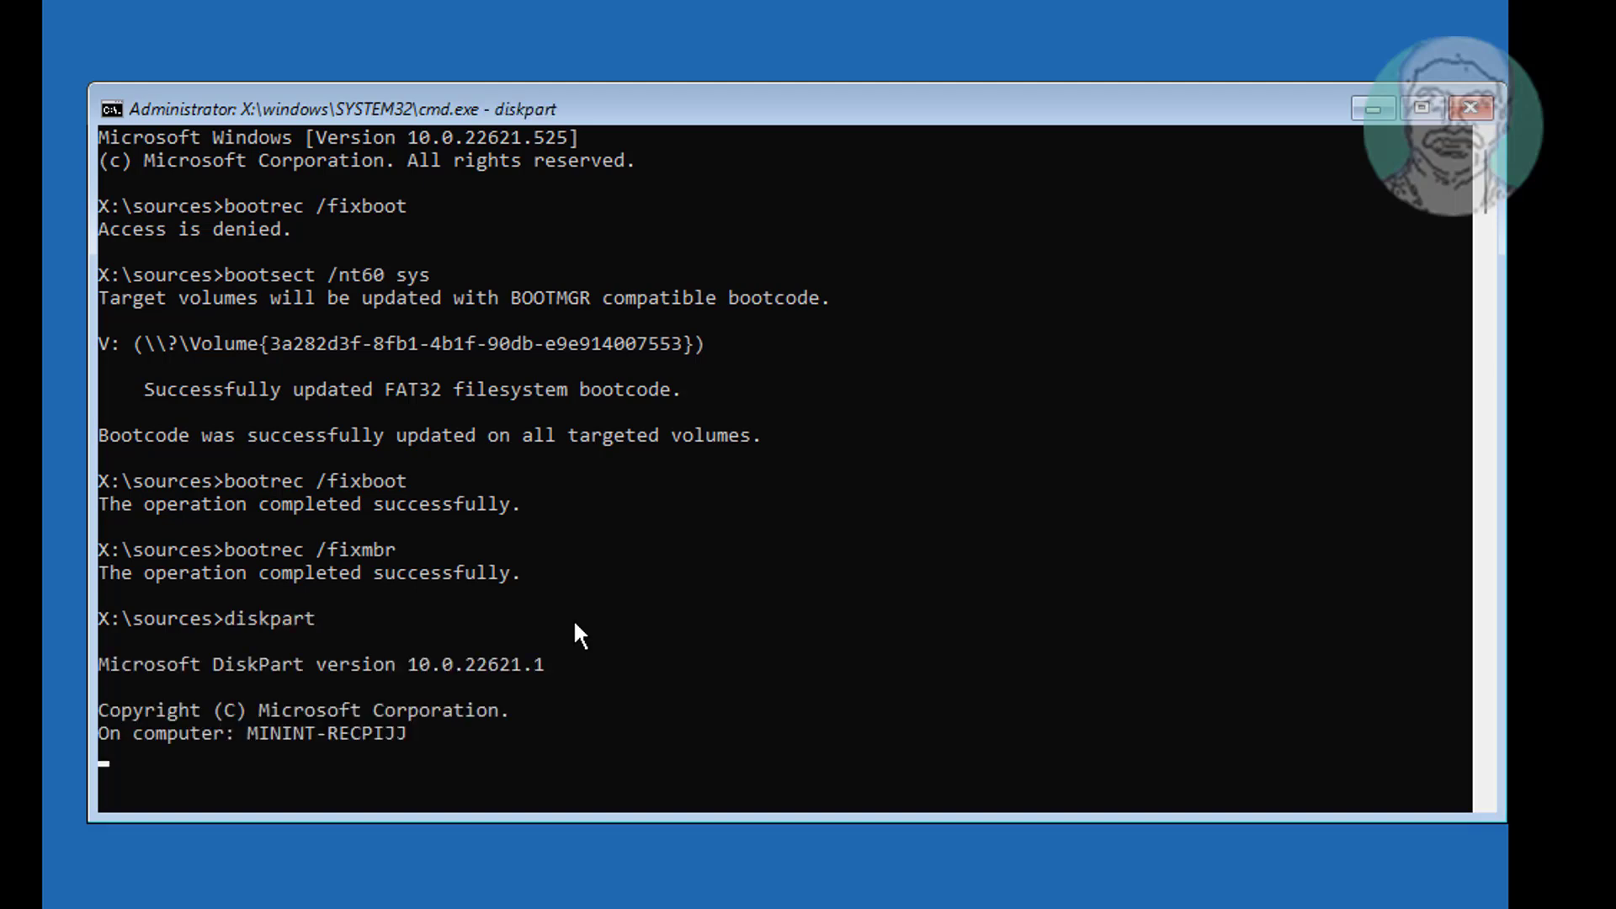
{"action": "type", "text": "list p"}
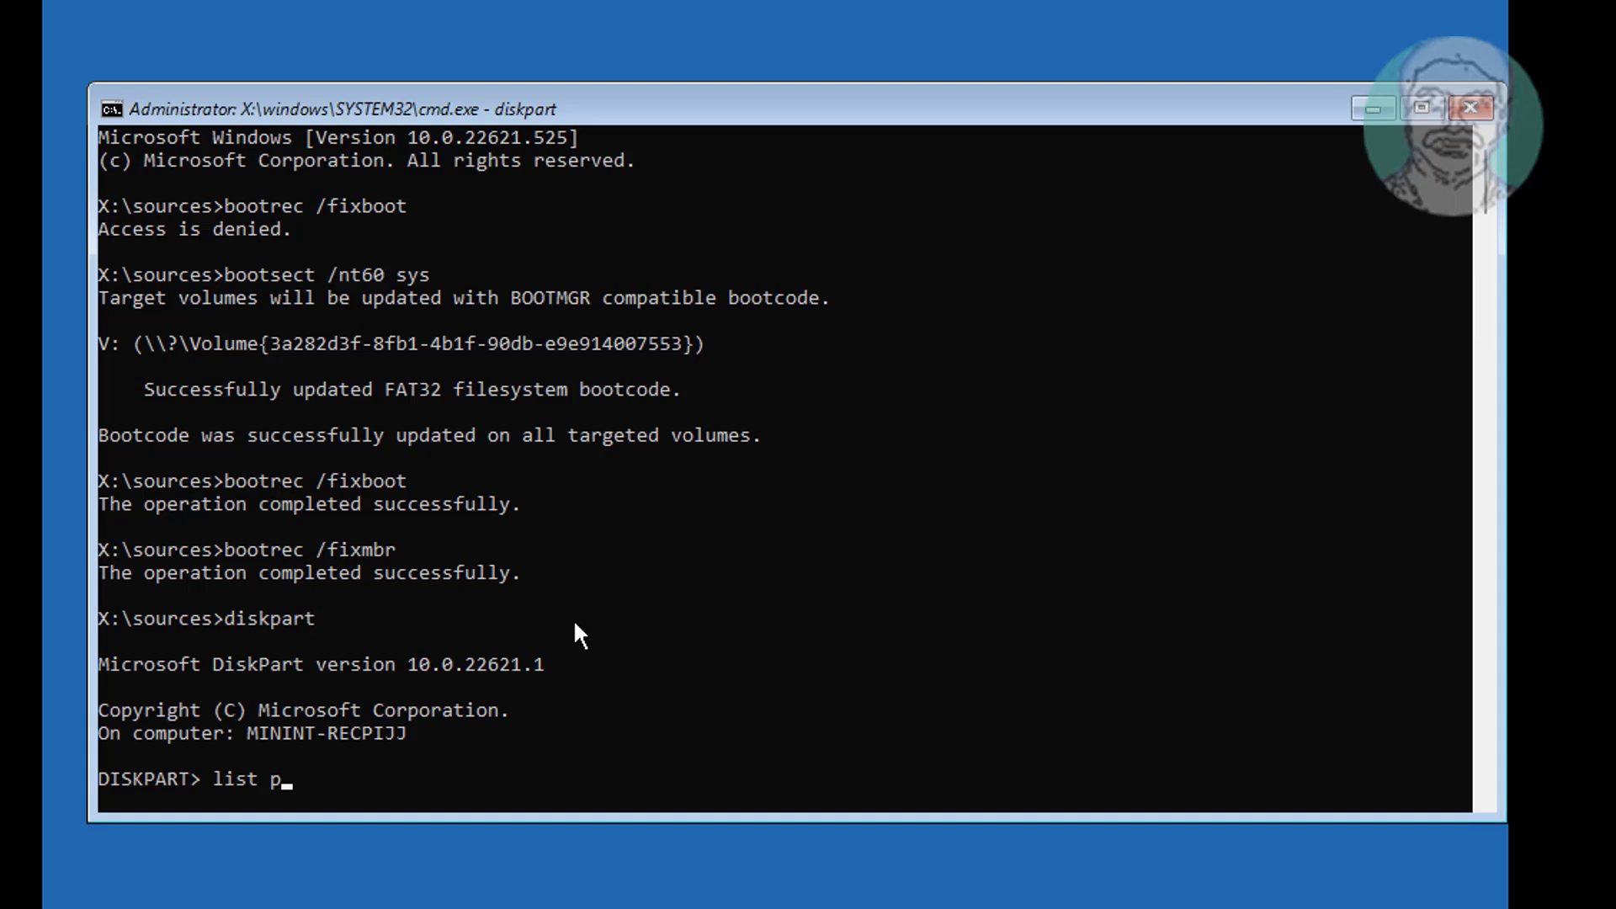
{"action": "type", "text": "a"}
{"action": "key", "text": "BackSpace"}
{"action": "key", "text": "BackSpace"}
{"action": "type", "text": "disk"}
{"action": "key", "text": "Return"}
{"action": "type", "text": "sel"}
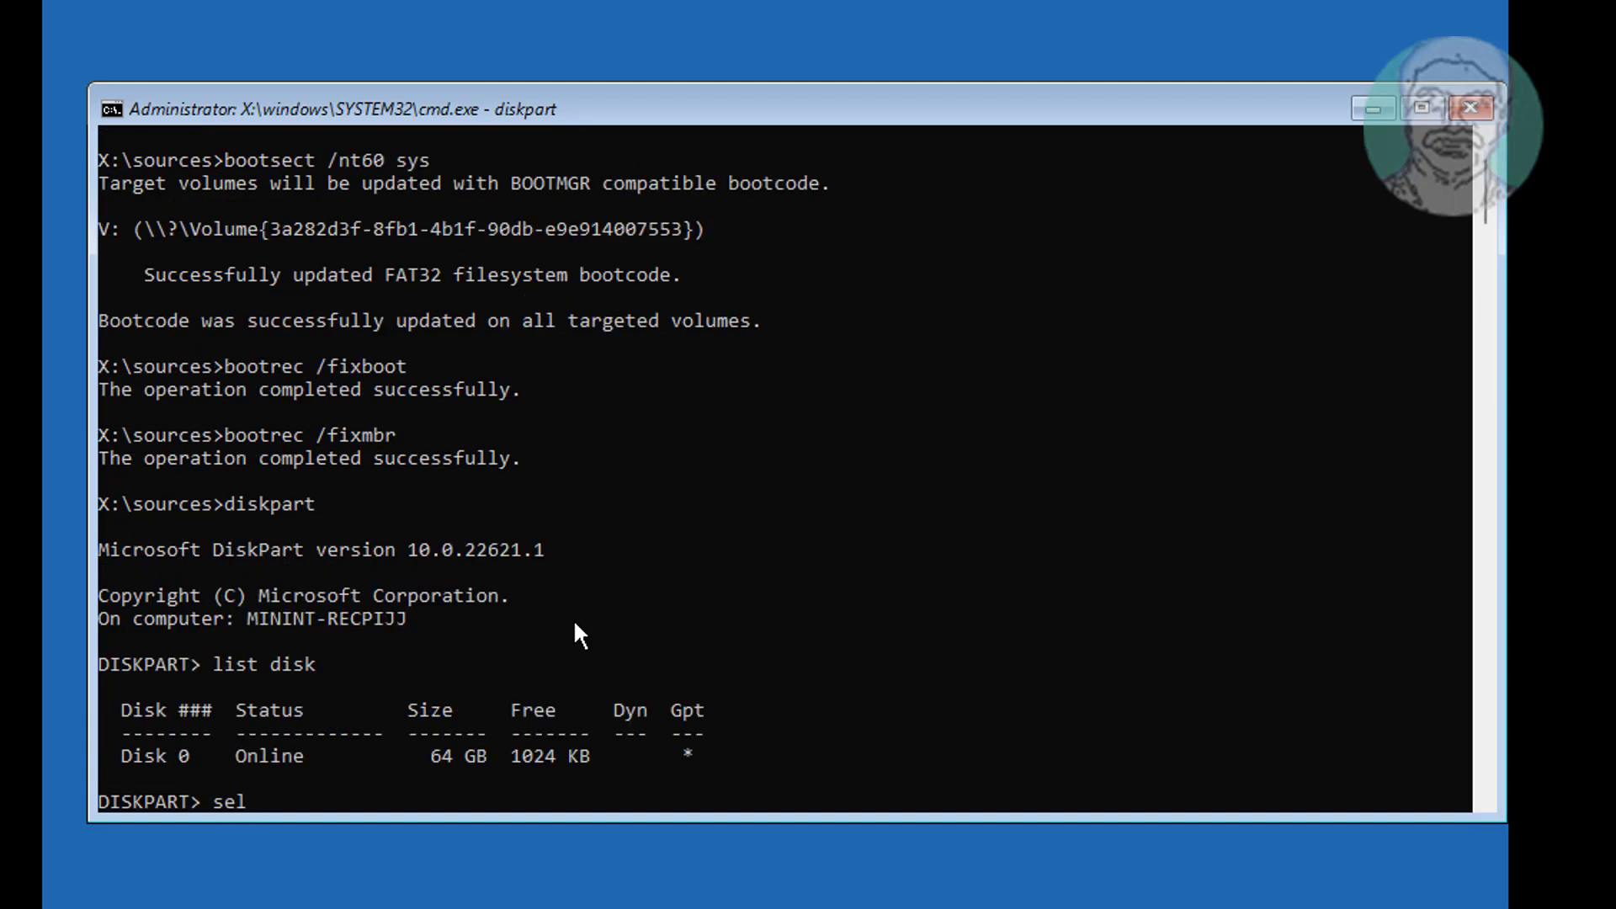
{"action": "type", "text": " disk 0"}
{"action": "key", "text": "Return"}
{"action": "type", "text": "lis"}
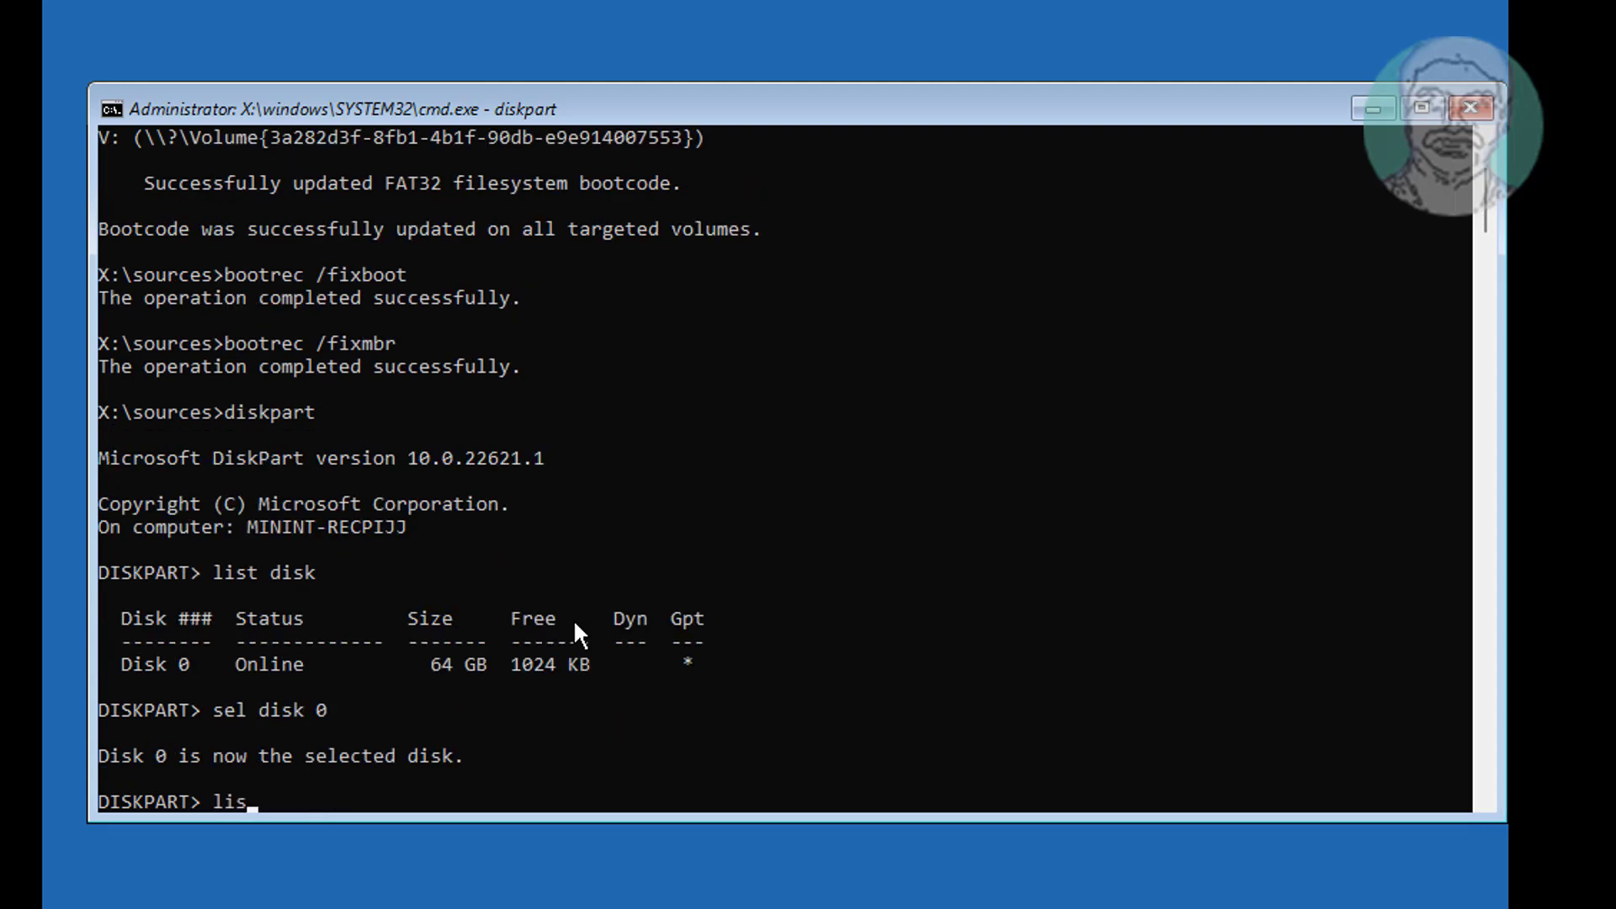
{"action": "type", "text": "t vol"}
{"action": "key", "text": "Return"}
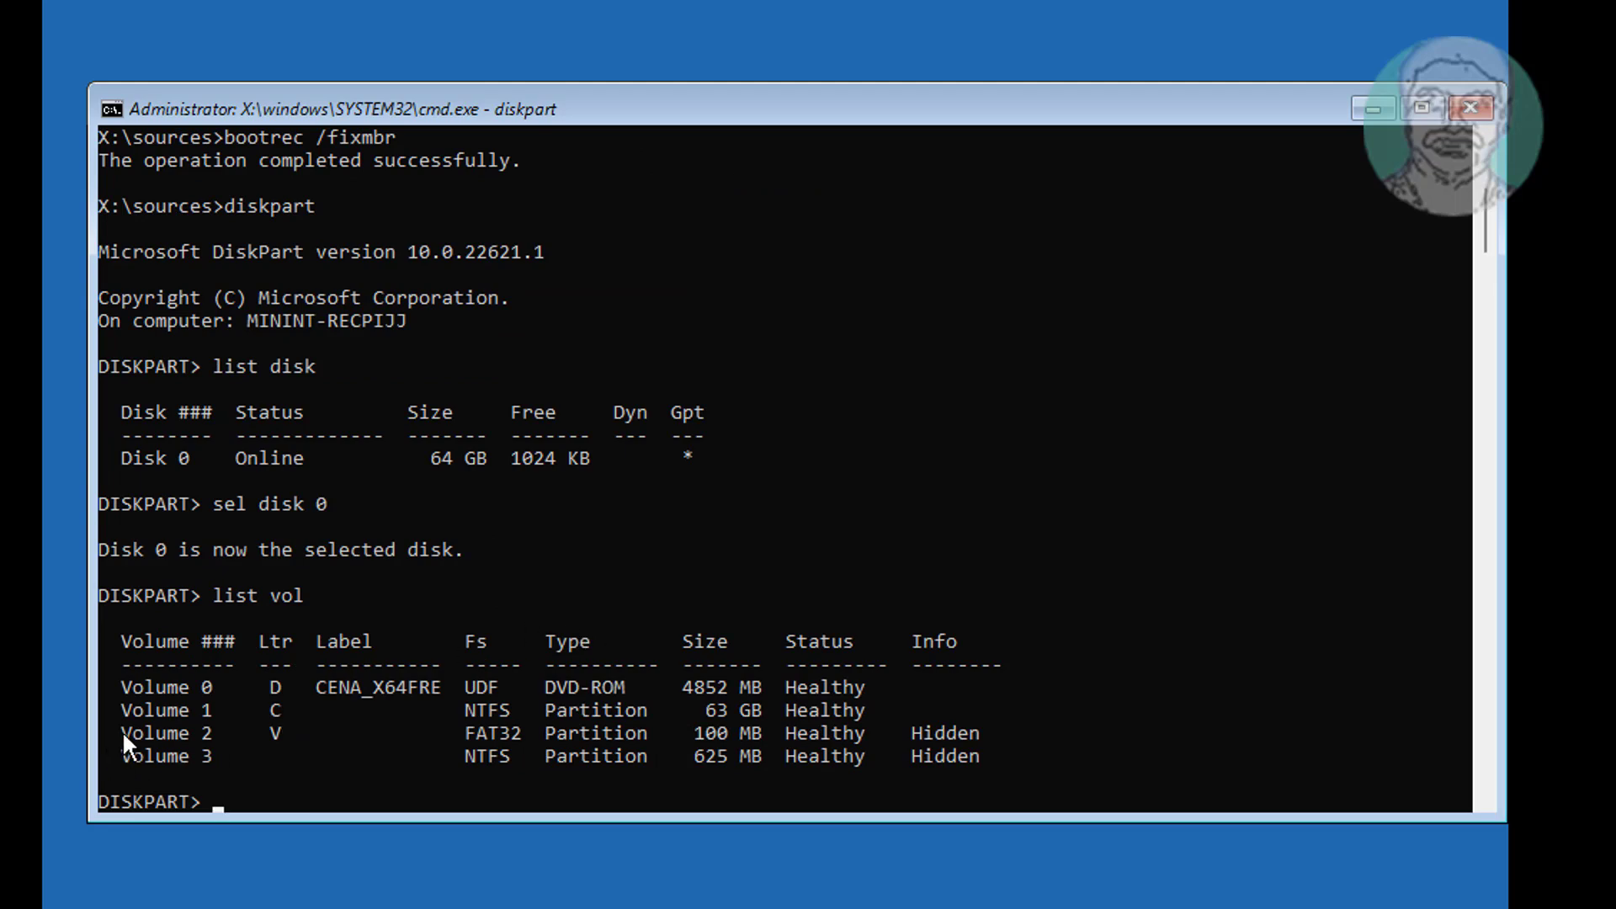
Select volume 2, the 100 MB FAT32 partition, and assign it letter S
{"action": "left_click_drag", "start_coordinate": [122, 732], "coordinate": [531, 735]}
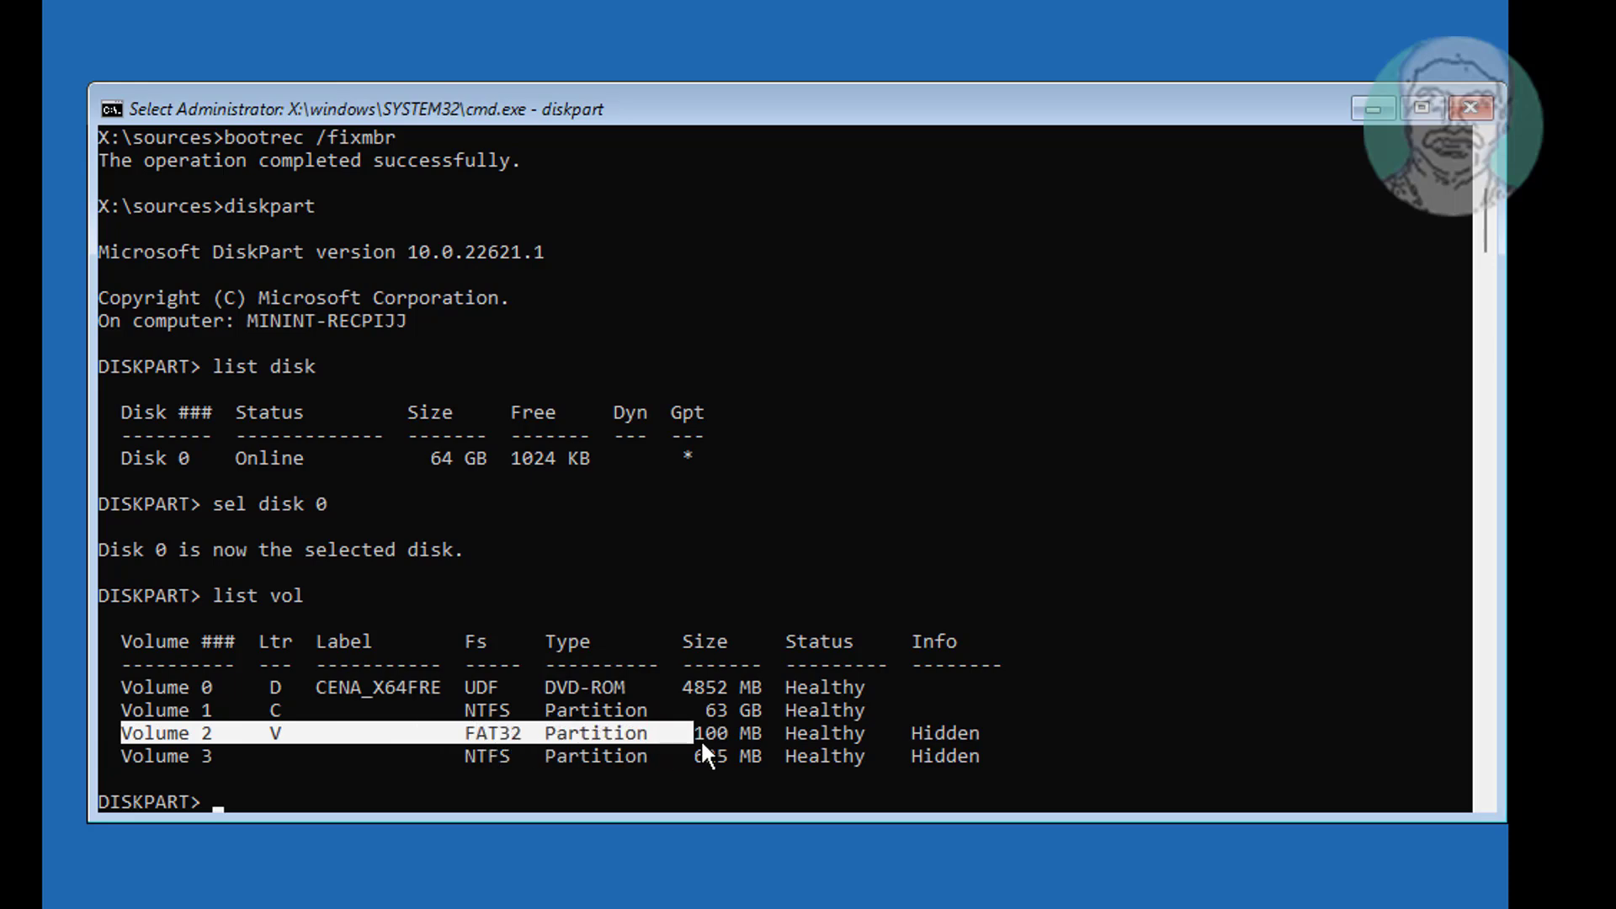
{"action": "left_click_drag", "start_coordinate": [701, 739], "coordinate": [860, 739]}
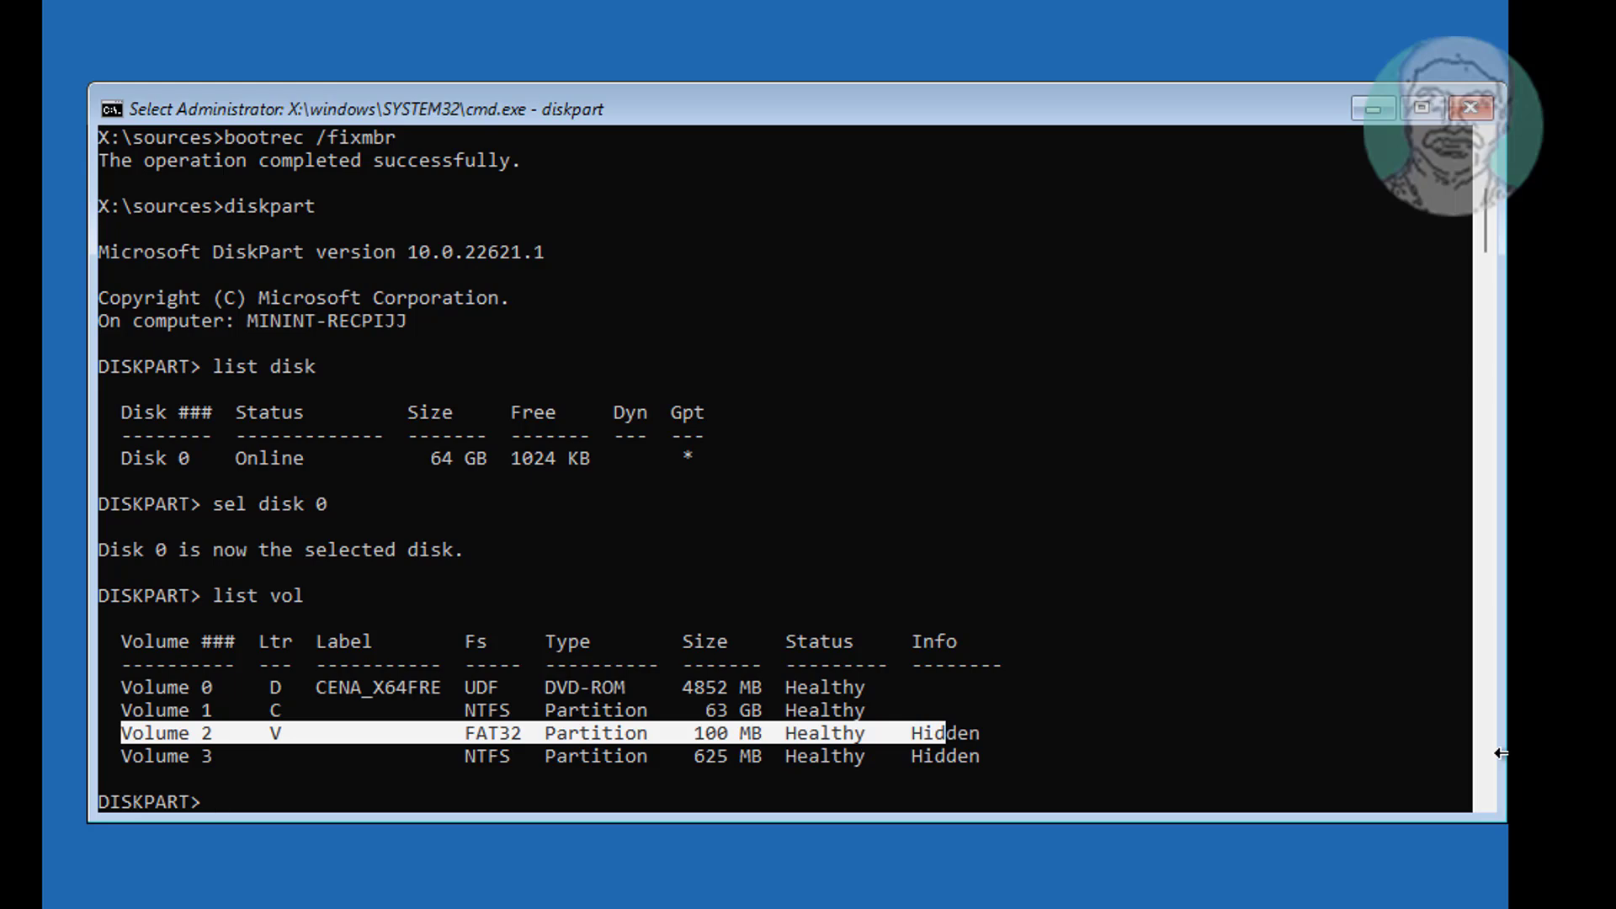
{"action": "left_click", "coordinate": [311, 806]}
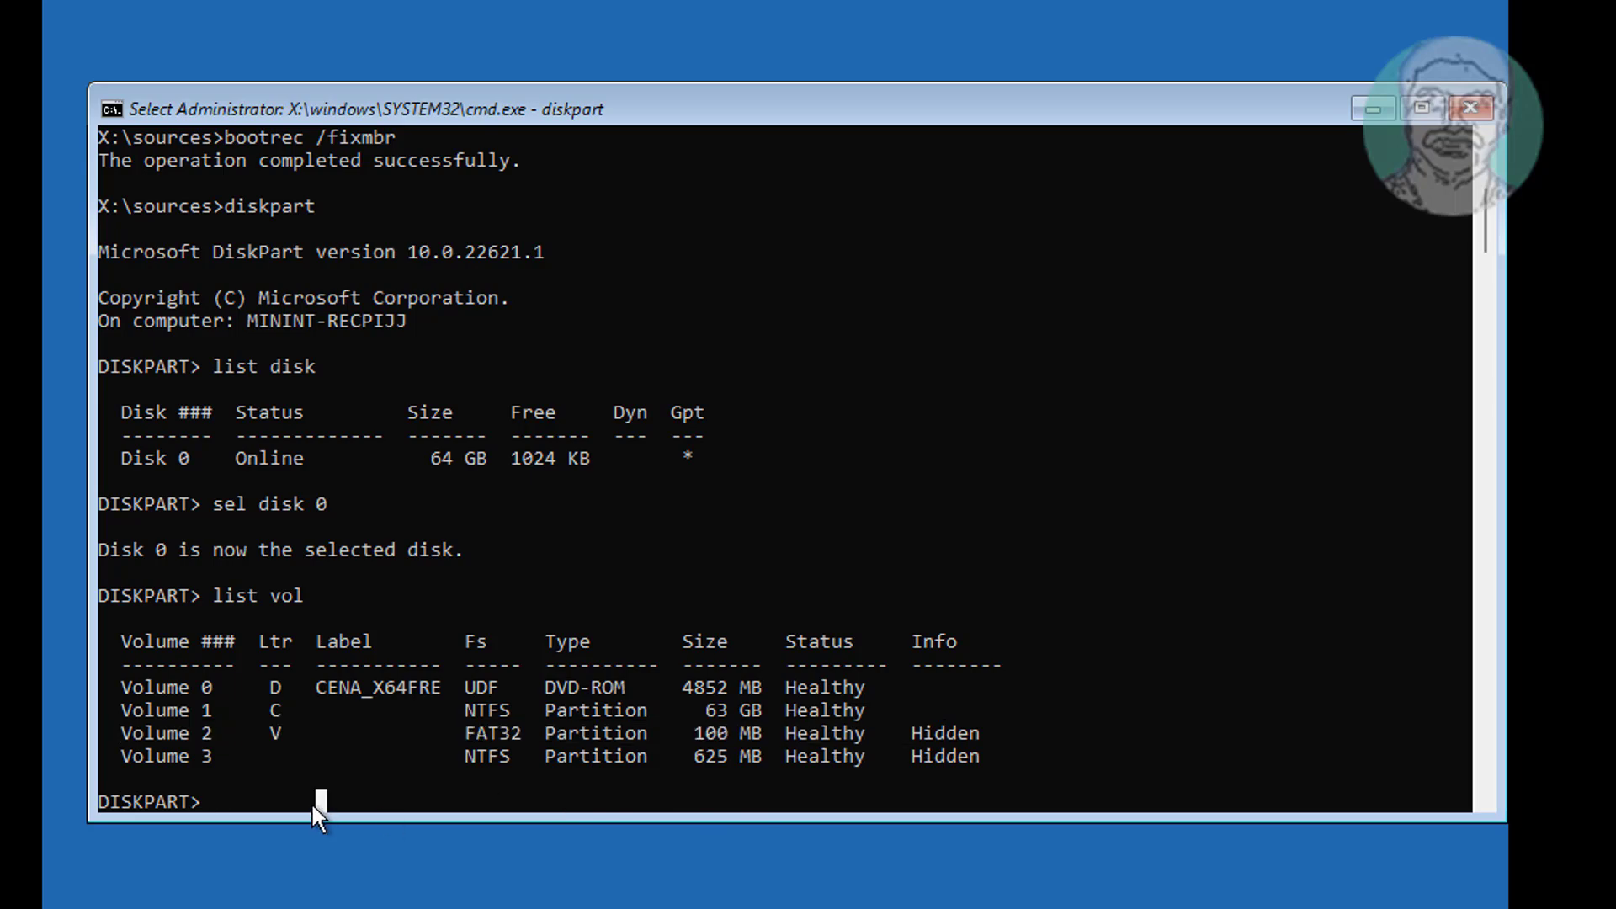
{"action": "key", "text": "Escape"}
{"action": "type", "text": "sel"}
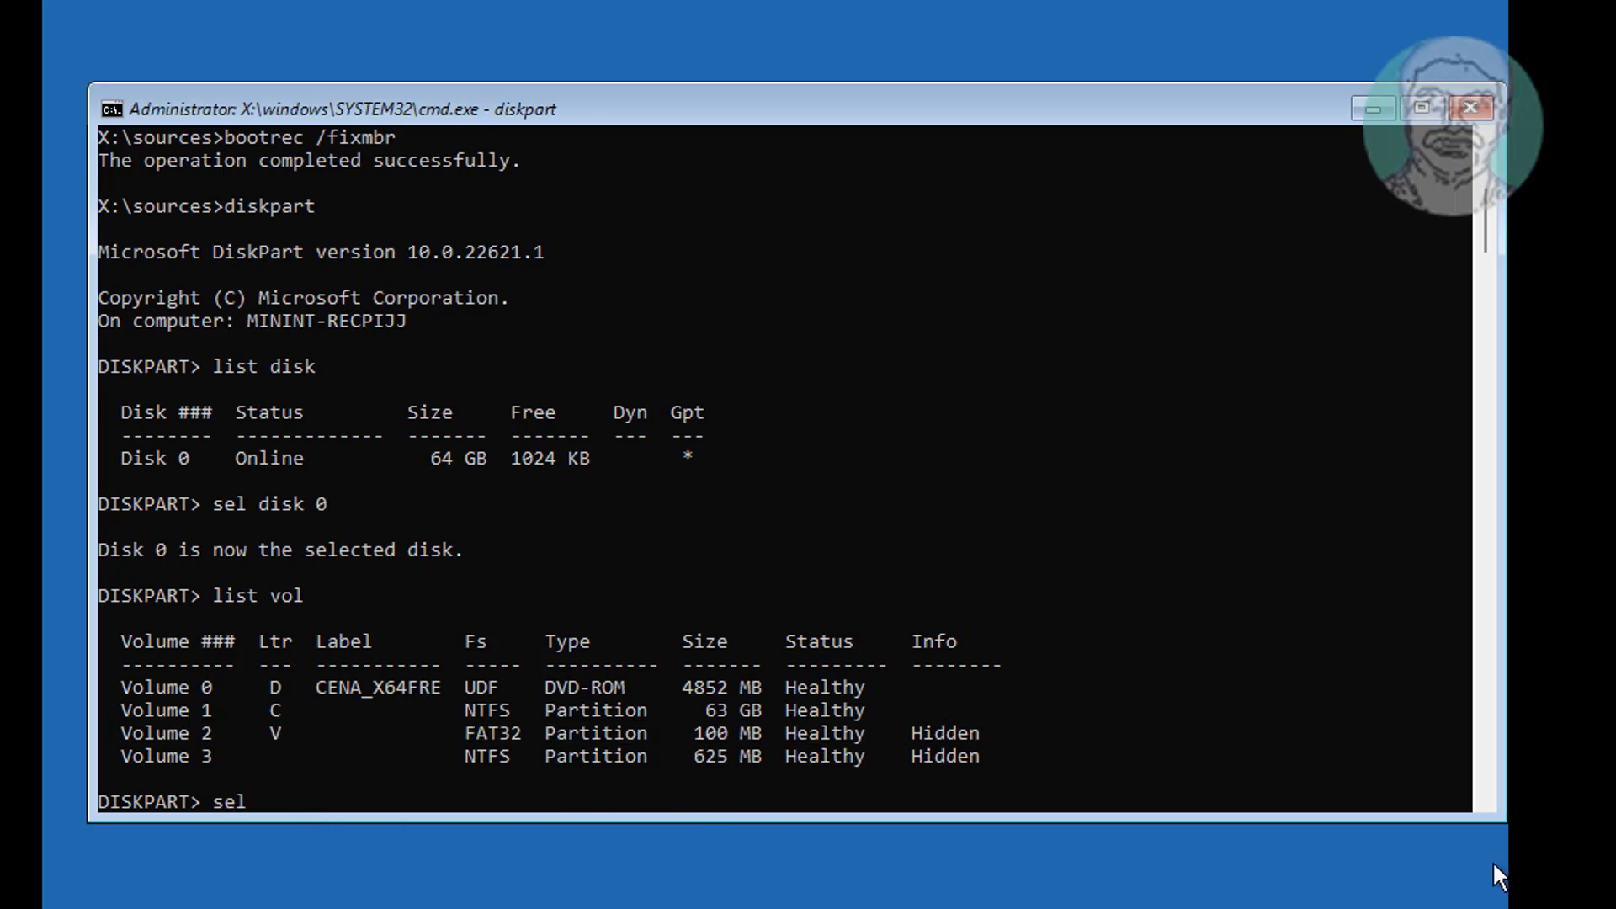
{"action": "type", "text": " vol 2"}
{"action": "key", "text": "Return"}
{"action": "type", "text": "as"}
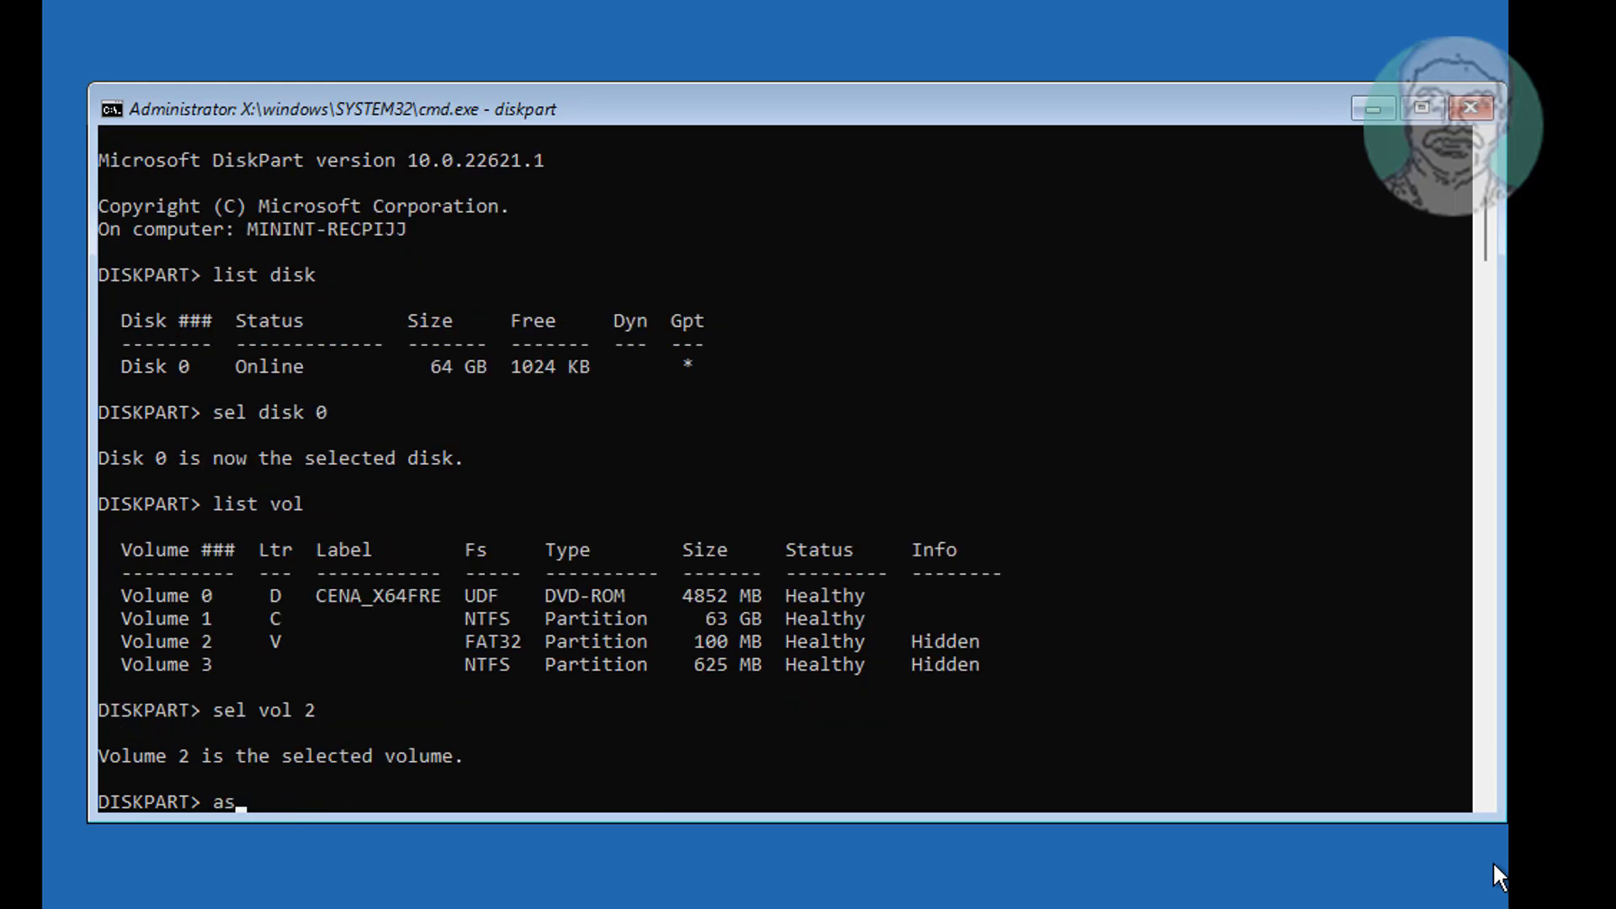
{"action": "type", "text": "sign let"}
{"action": "type", "text": "ter="}
{"action": "type", "text": "s"}
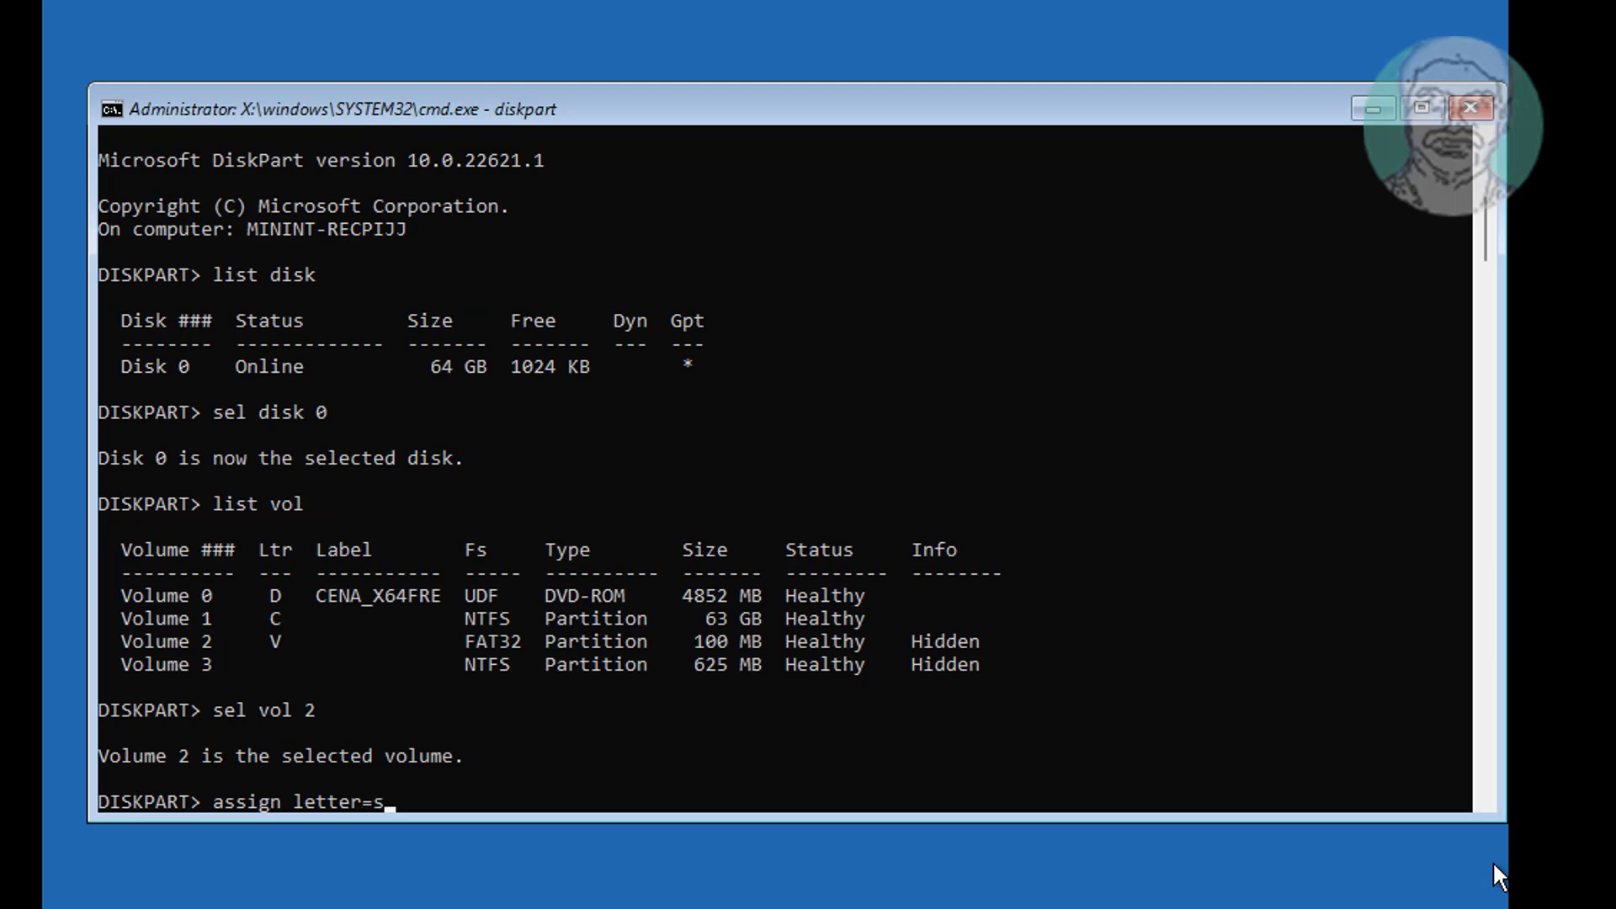
{"action": "key", "text": "Return"}
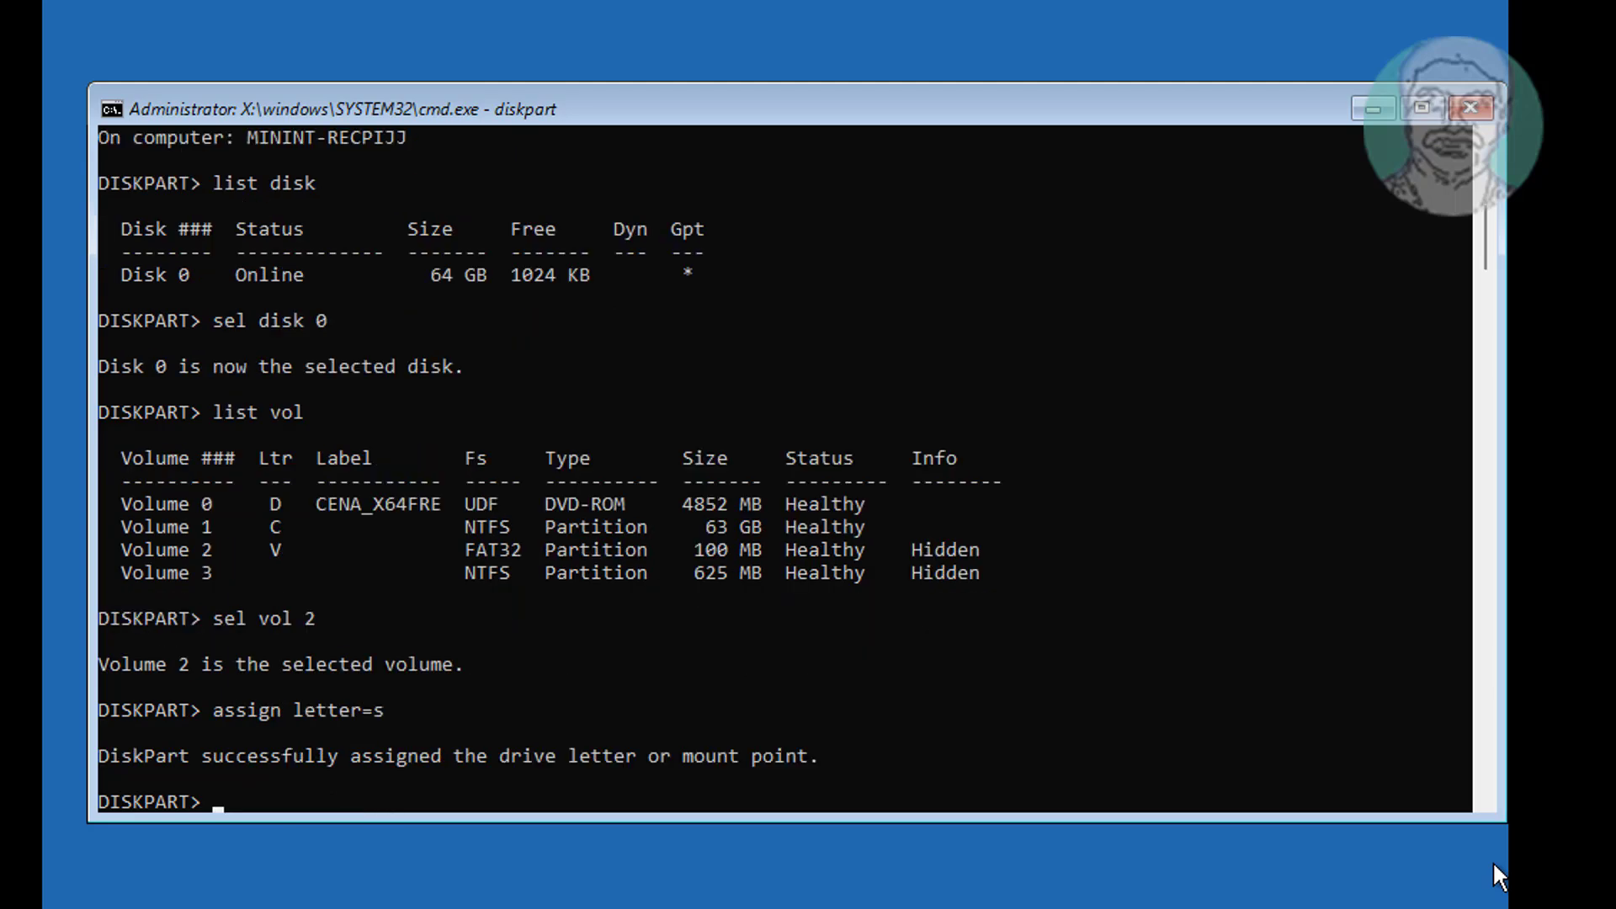
{"action": "type", "text": "exit"}
Exit DiskPart, open S:\EFI\Microsoft\Boot, clear bcd's -h -r -s attributes, and rename it bcd.old
{"action": "key", "text": "Return"}
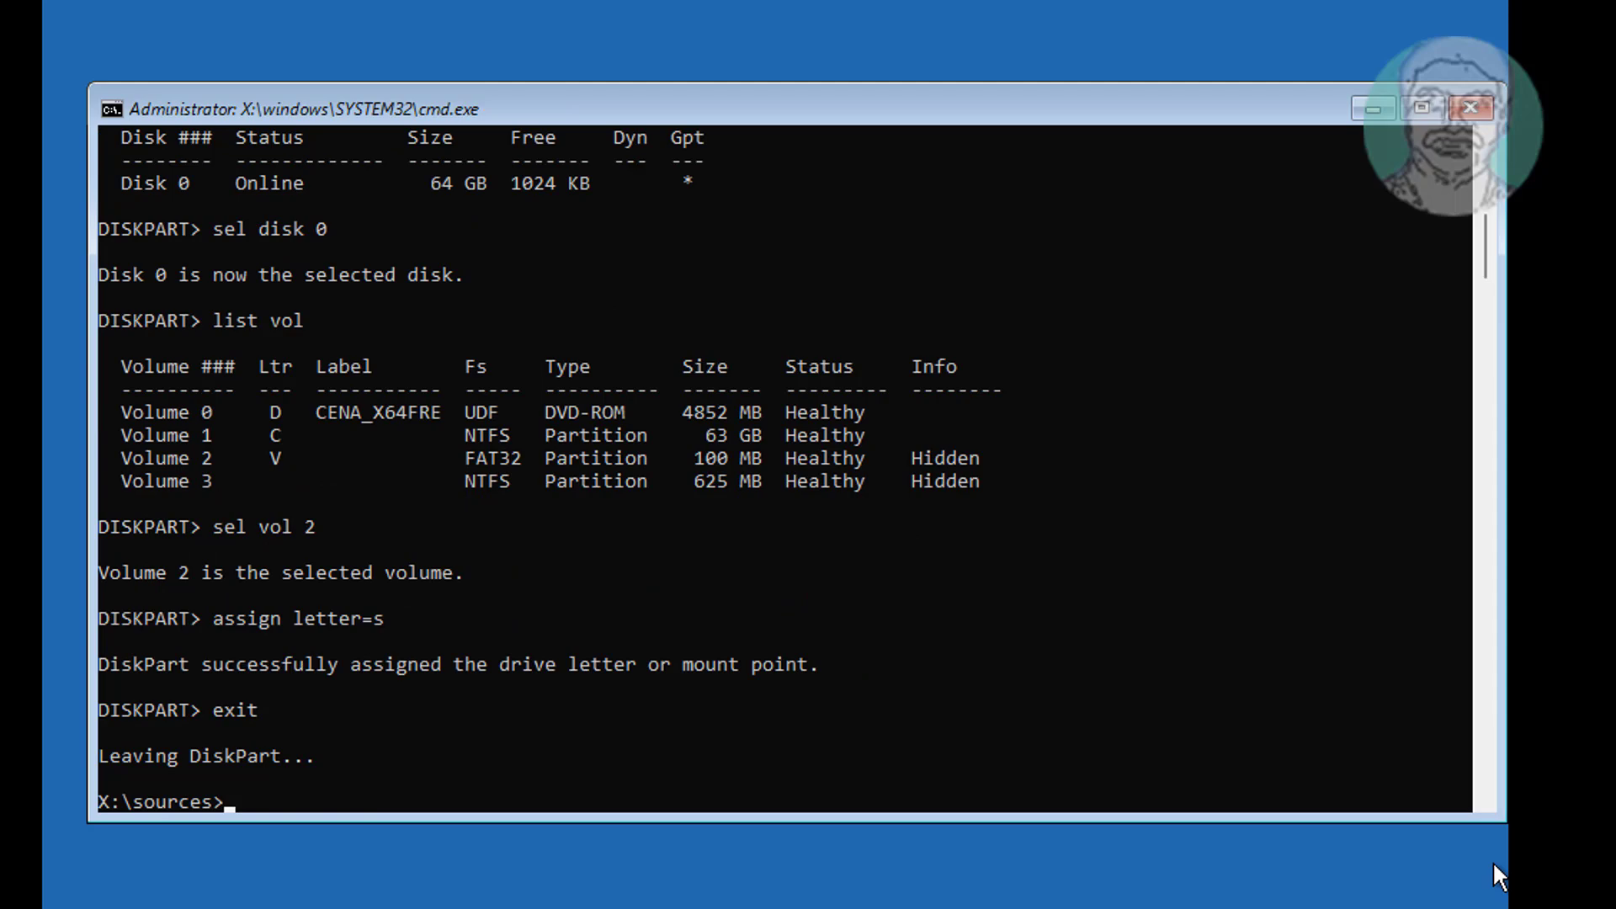
{"action": "type", "text": "s:"}
{"action": "key", "text": "Return"}
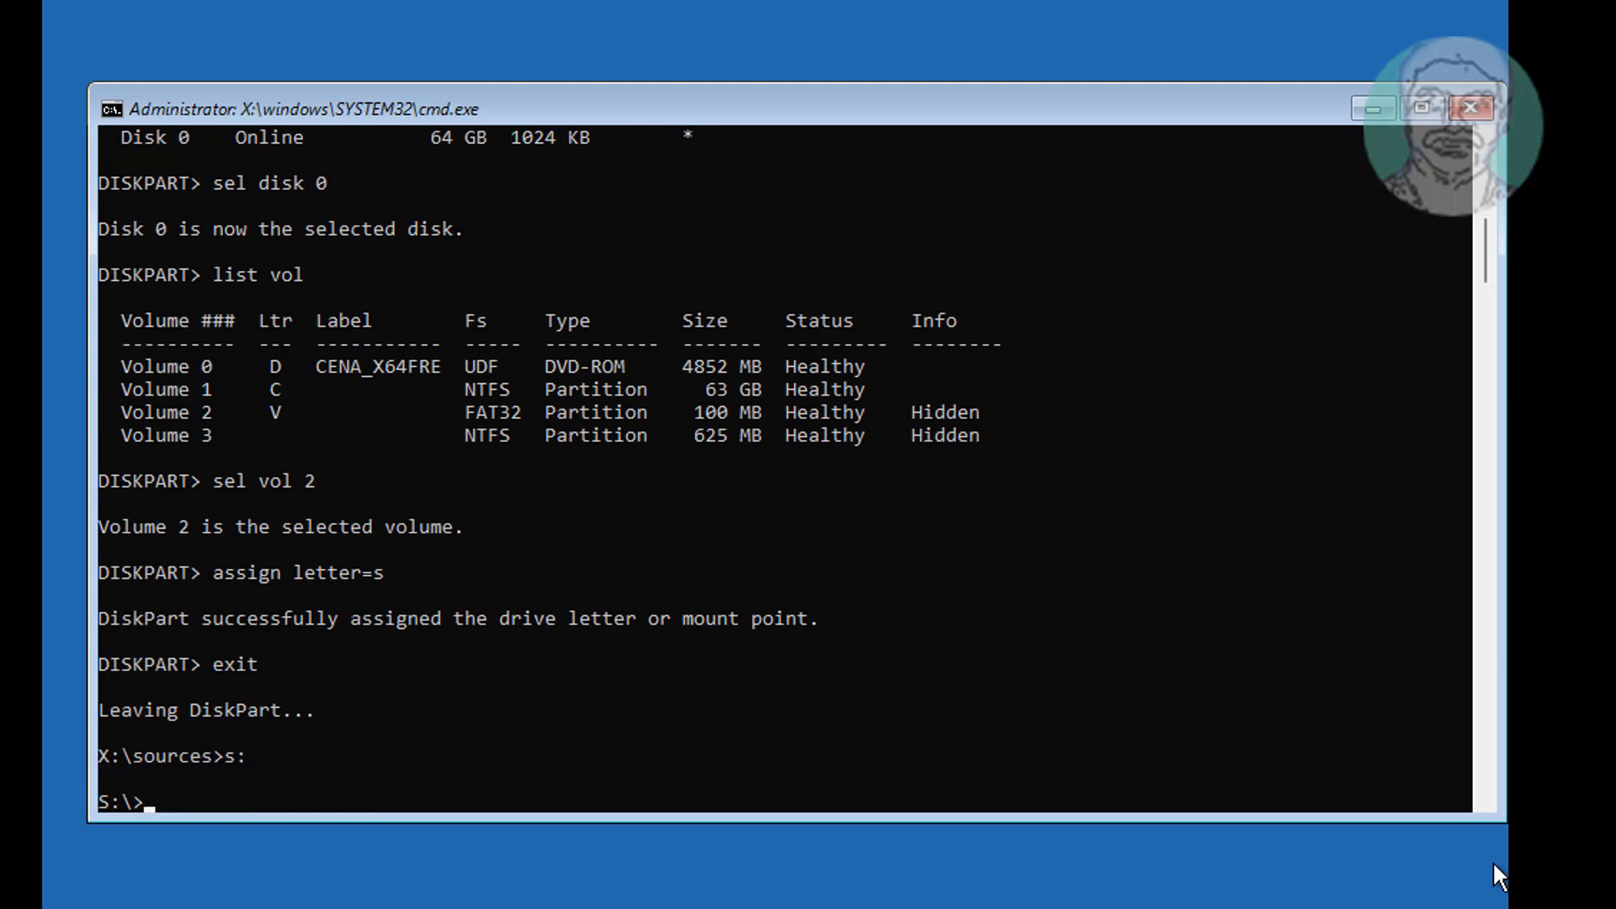
{"action": "type", "text": "cd \\"}
{"action": "type", "text": "efi\\mi"}
{"action": "type", "text": "crosoft"}
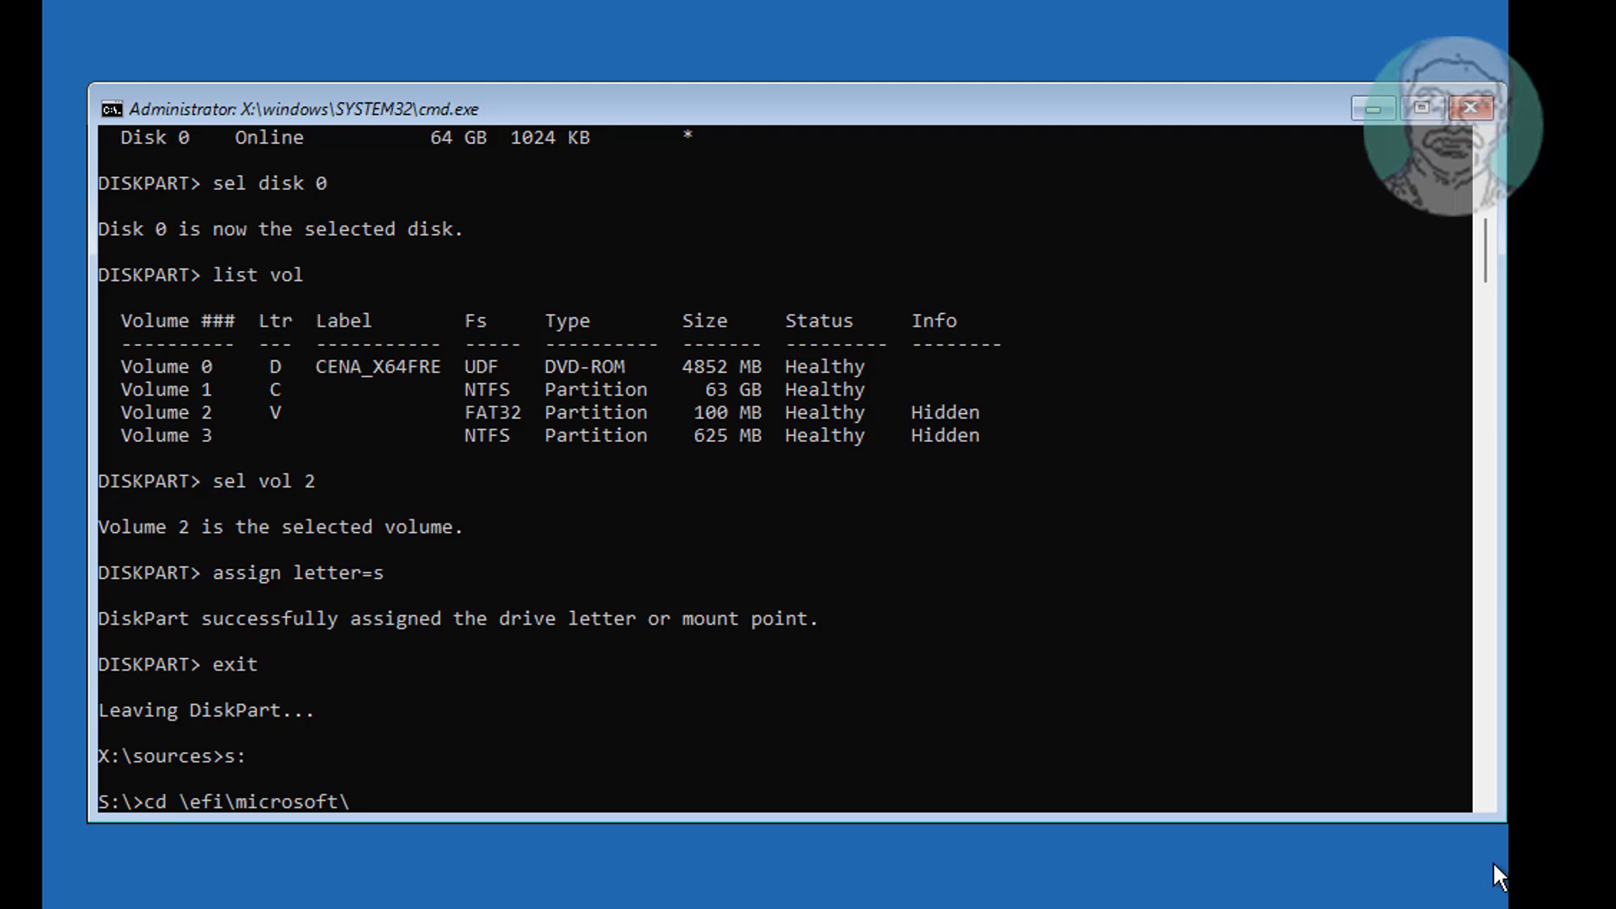
{"action": "type", "text": "\\boot"}
{"action": "key", "text": "Return"}
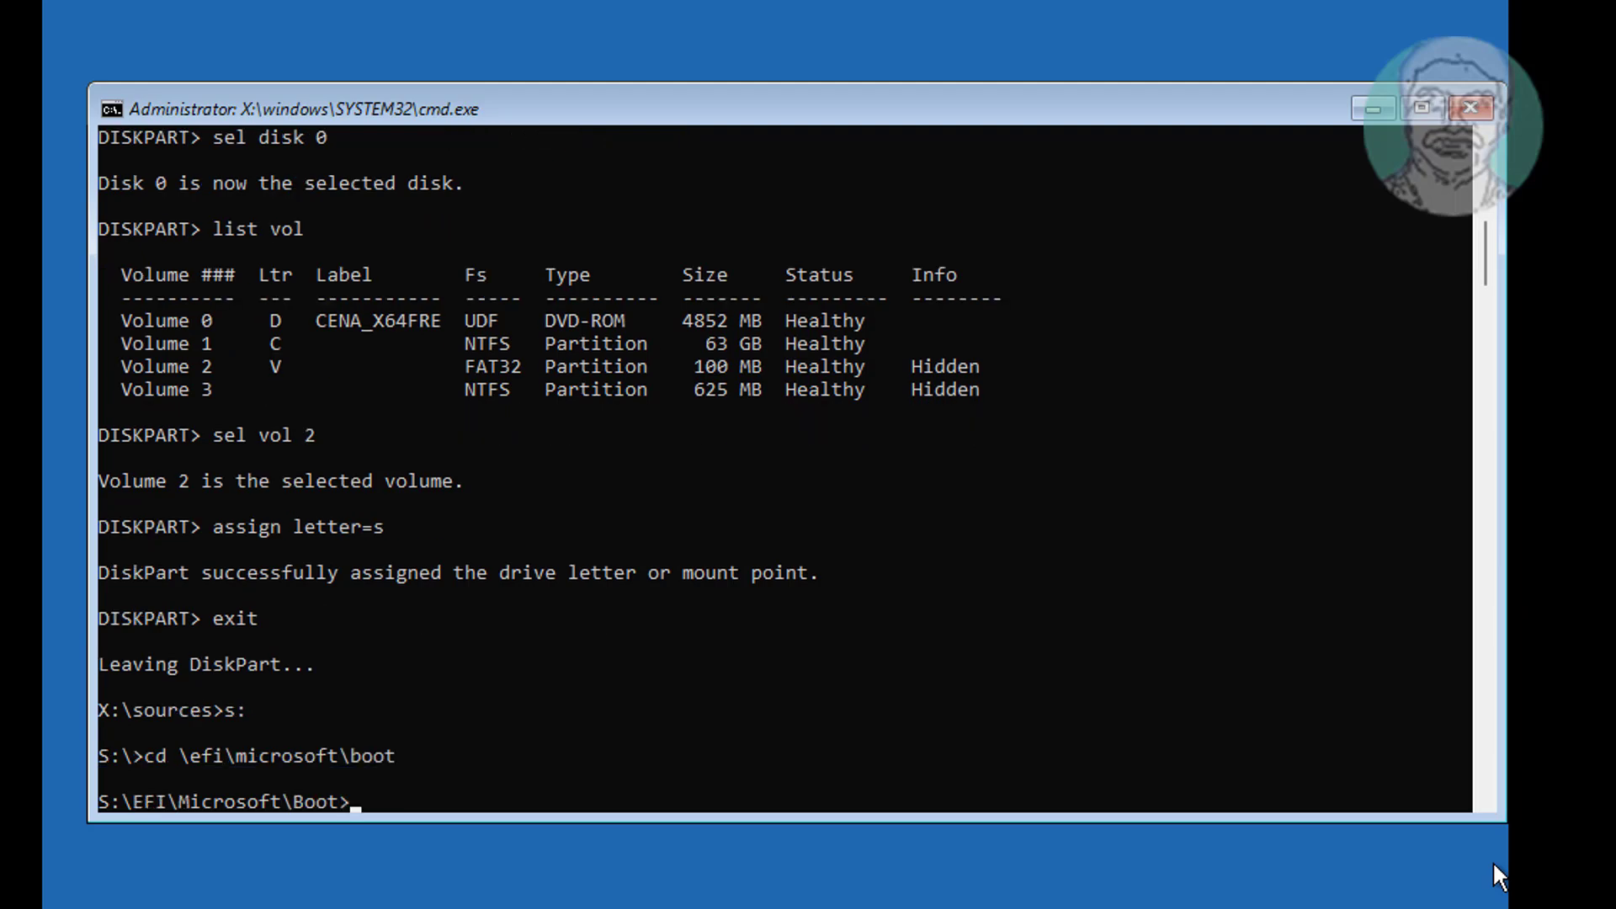
{"action": "type", "text": "attrib"}
{"action": "type", "text": " bcd -"}
{"action": "type", "text": "h -"}
{"action": "type", "text": "r -s"}
{"action": "key", "text": "Return"}
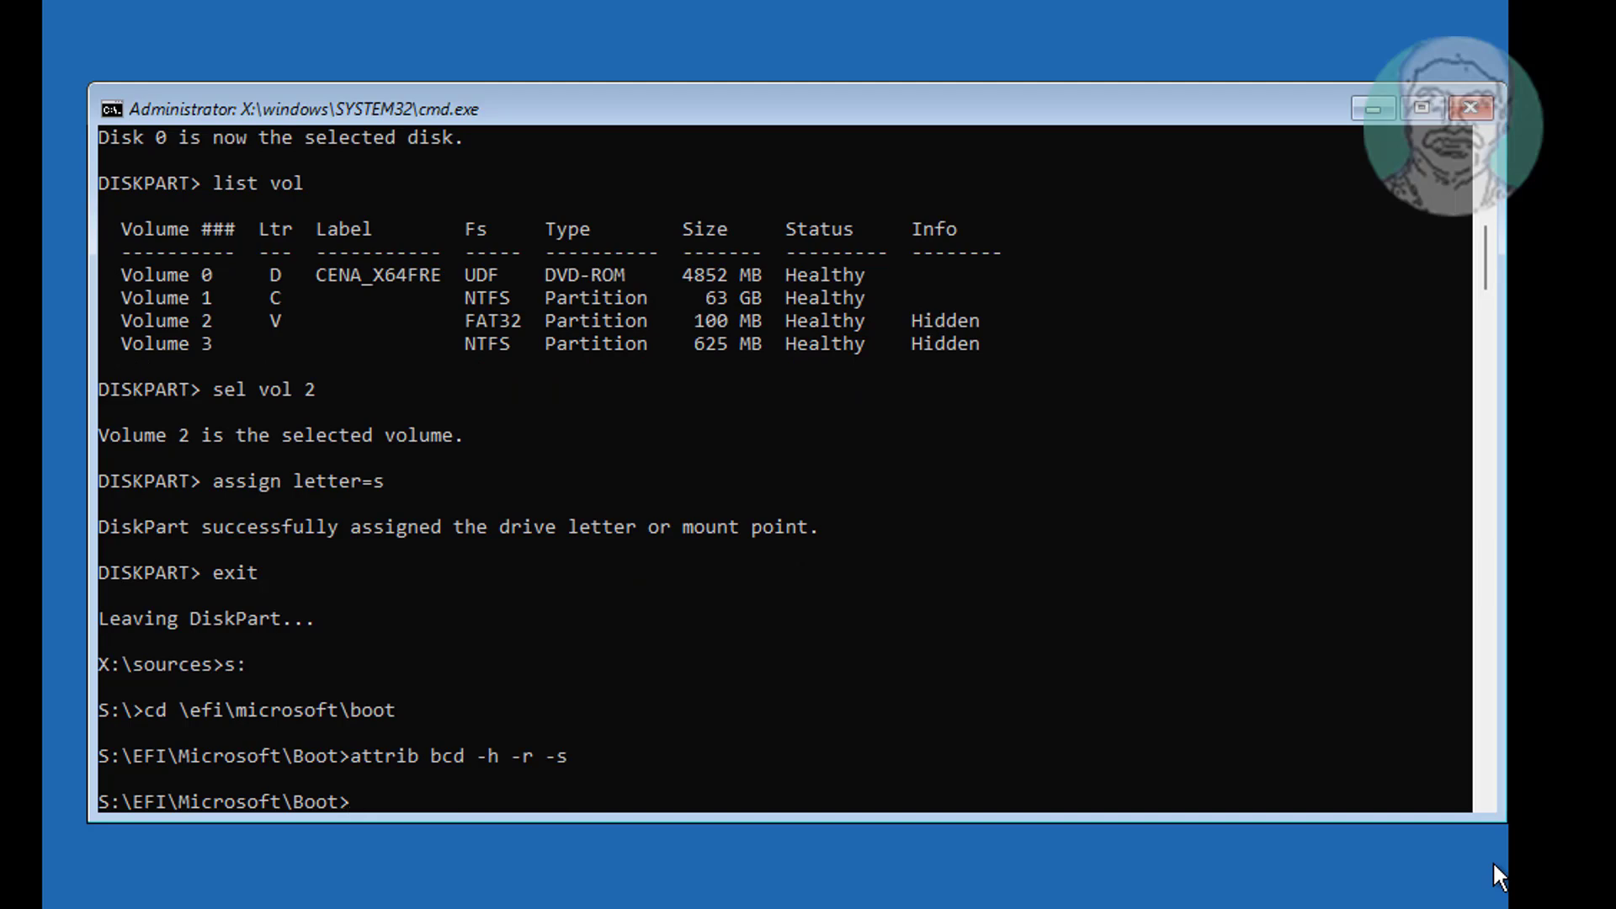
{"action": "type", "text": "ren "}
{"action": "type", "text": "bcd bcd"}
{"action": "type", "text": ".old"}
{"action": "key", "text": "Return"}
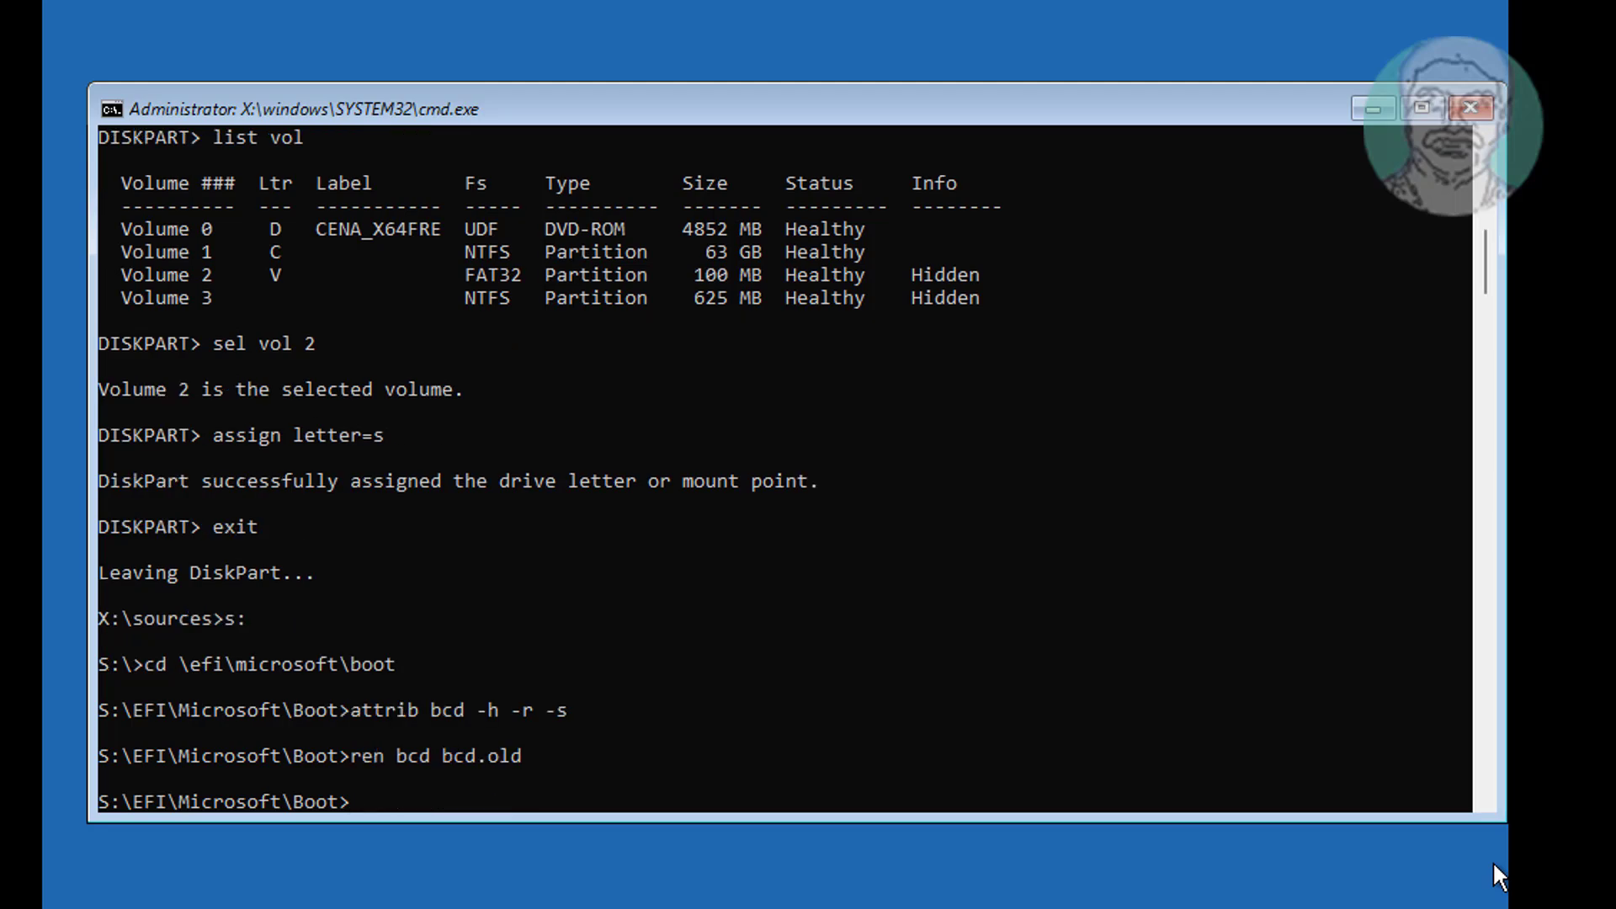
{"action": "type", "text": "boot"}
{"action": "type", "text": "rec /rebu"}
{"action": "type", "text": "ildbcd"}
Rebuild the BCD with bootrec /rebuildbcd, adding the C:\Windows installation, then exit to boot Windows
{"action": "key", "text": "Return"}
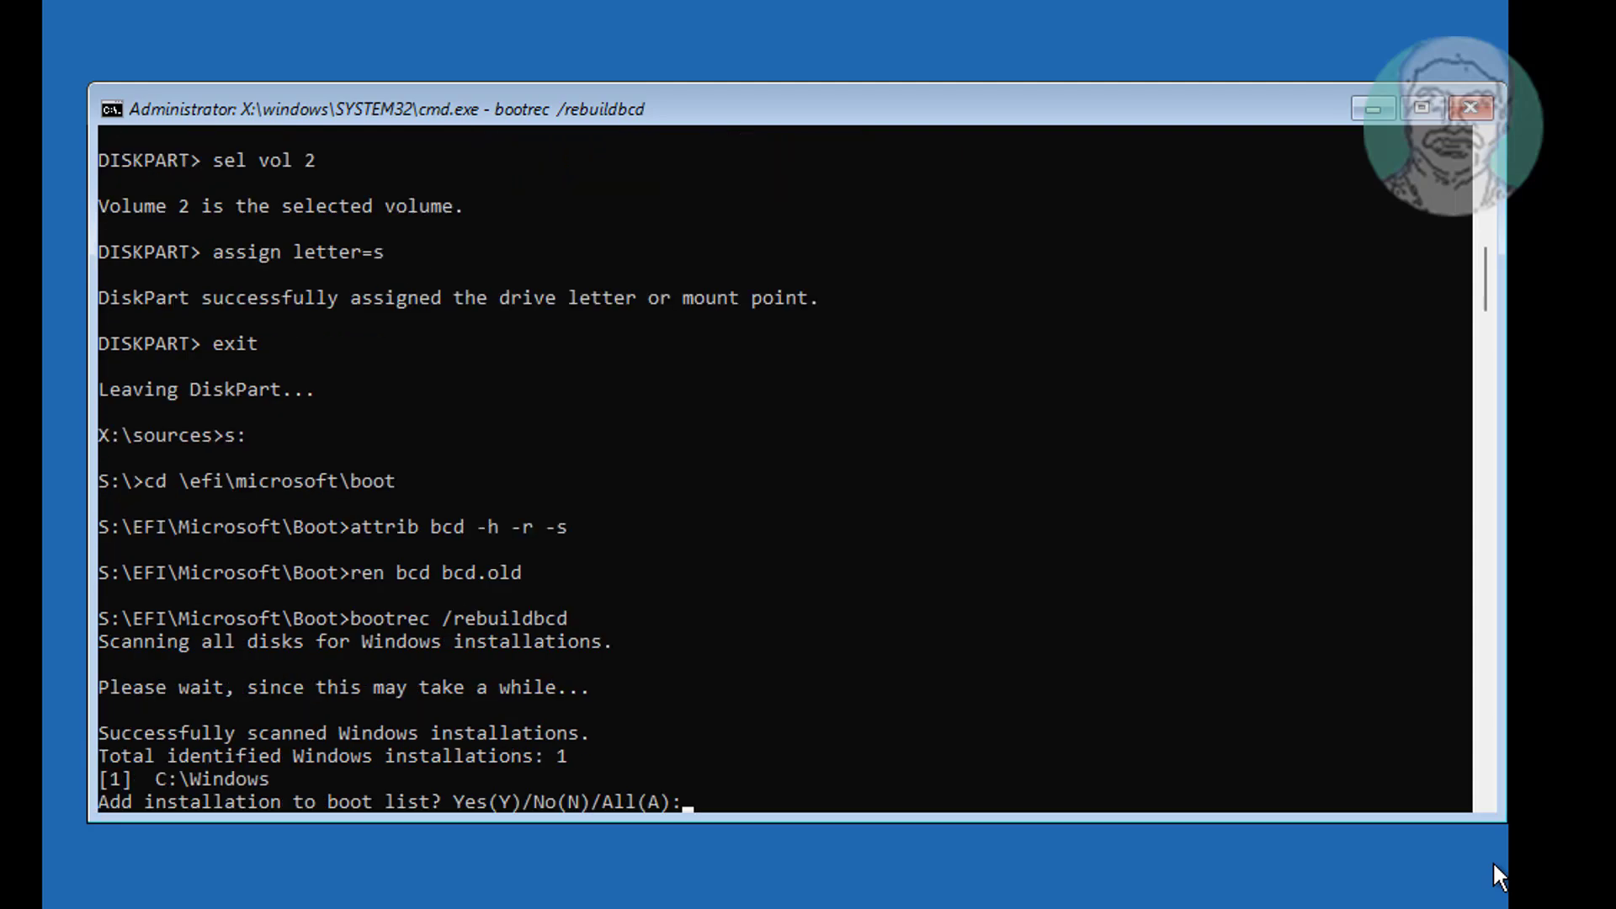
{"action": "type", "text": "A"}
{"action": "key", "text": "Return"}
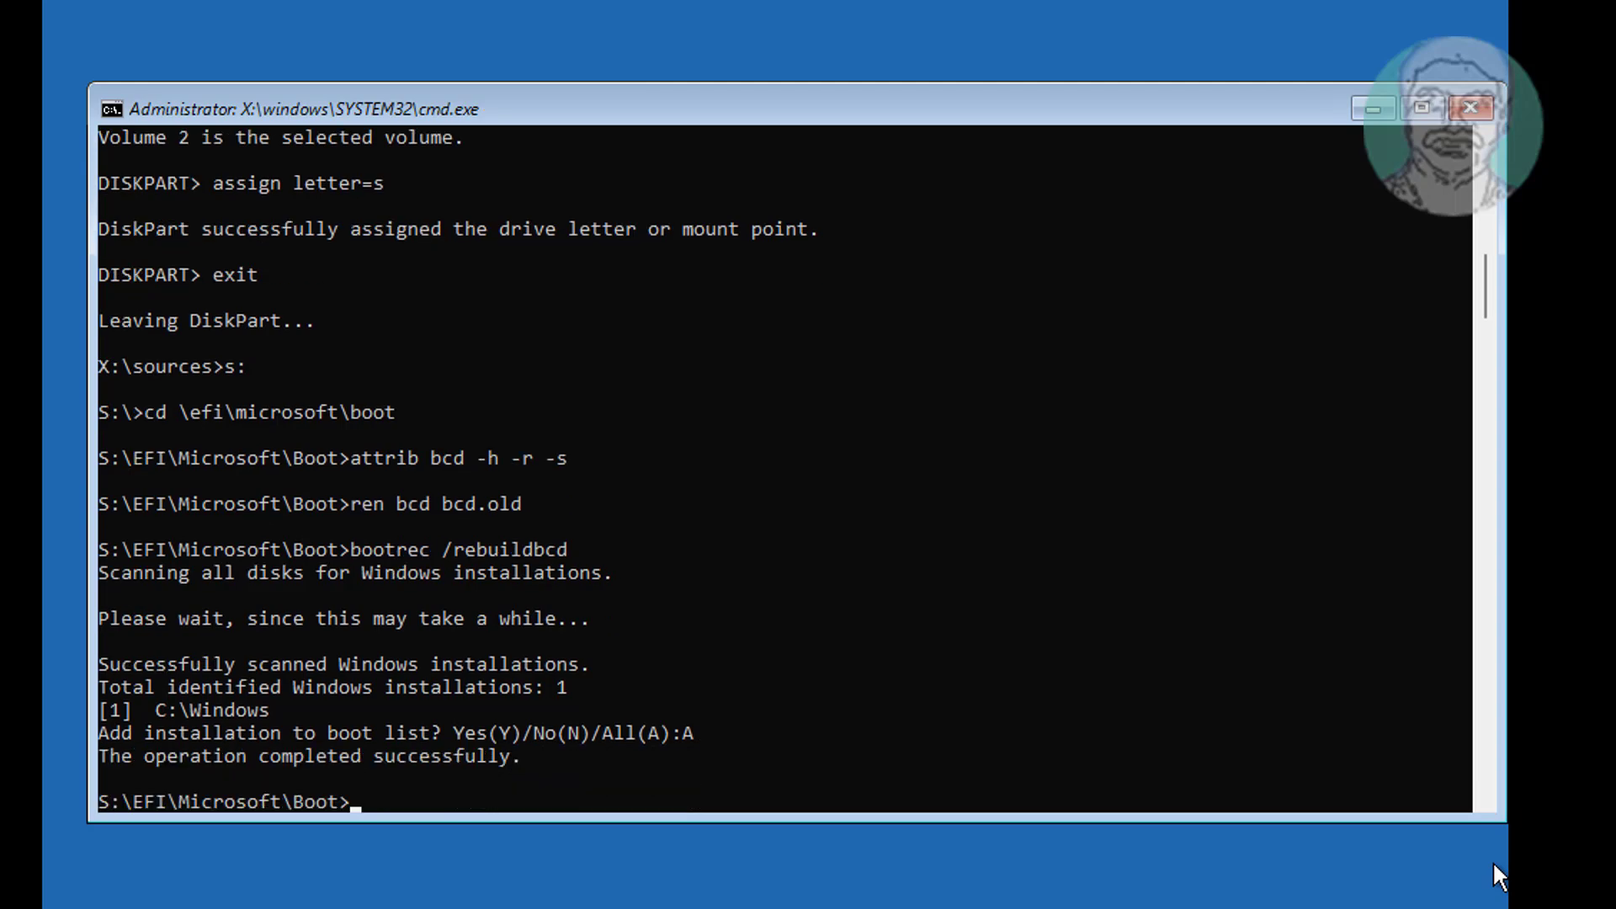
{"action": "type", "text": "exit"}
{"action": "key", "text": "Return"}
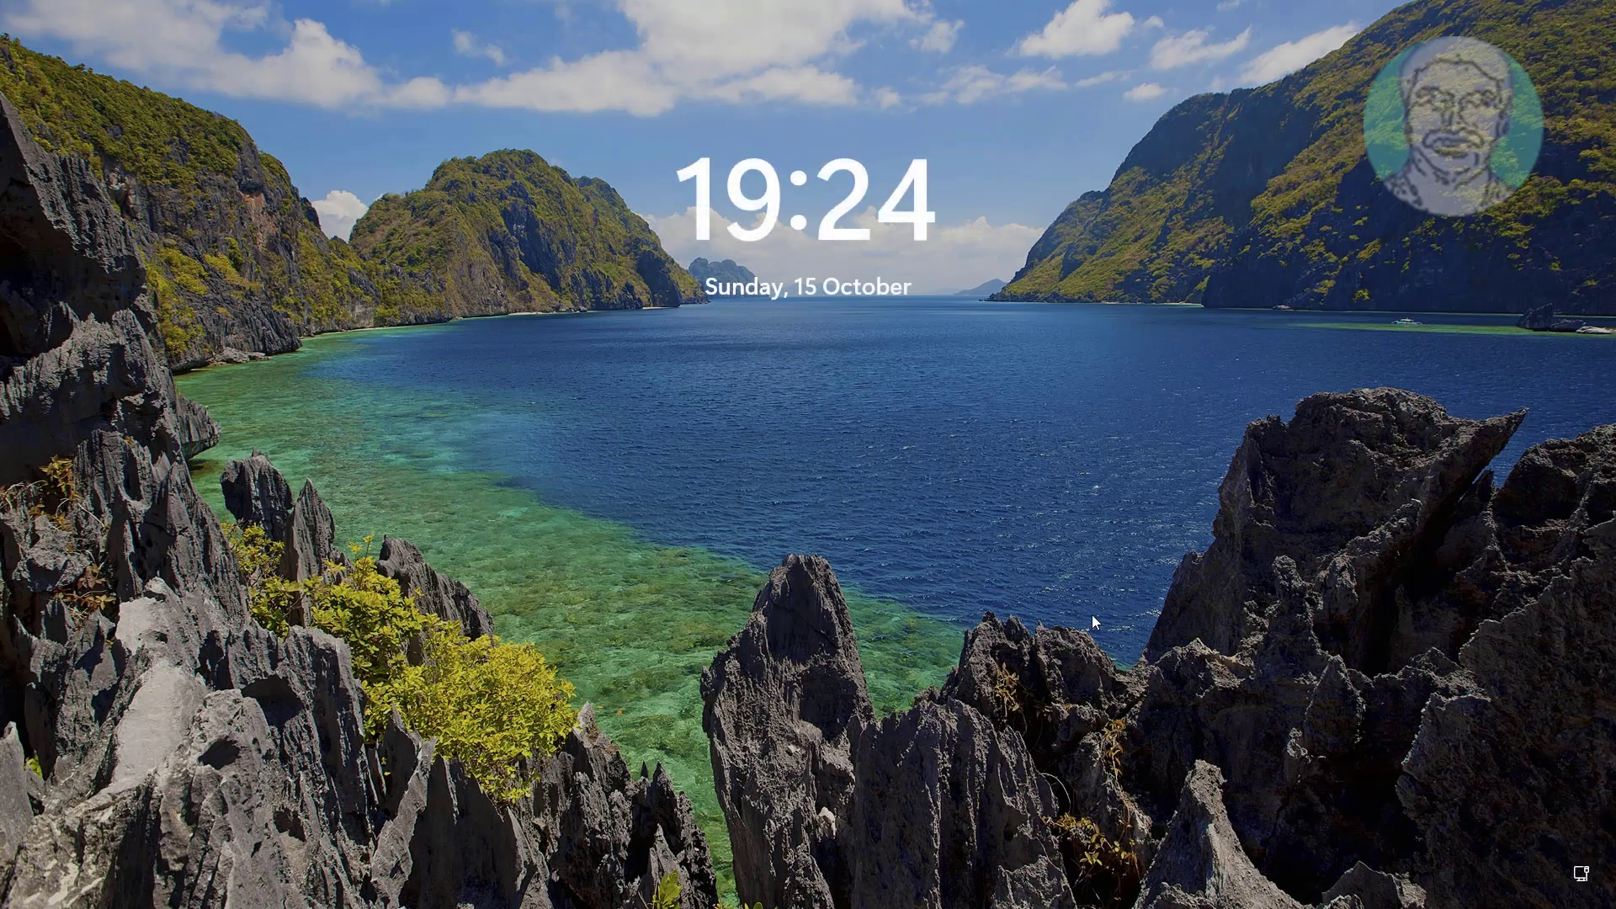
Dismiss the lock screen and sign in with the Admin password
{"action": "left_click", "coordinate": [1093, 615]}
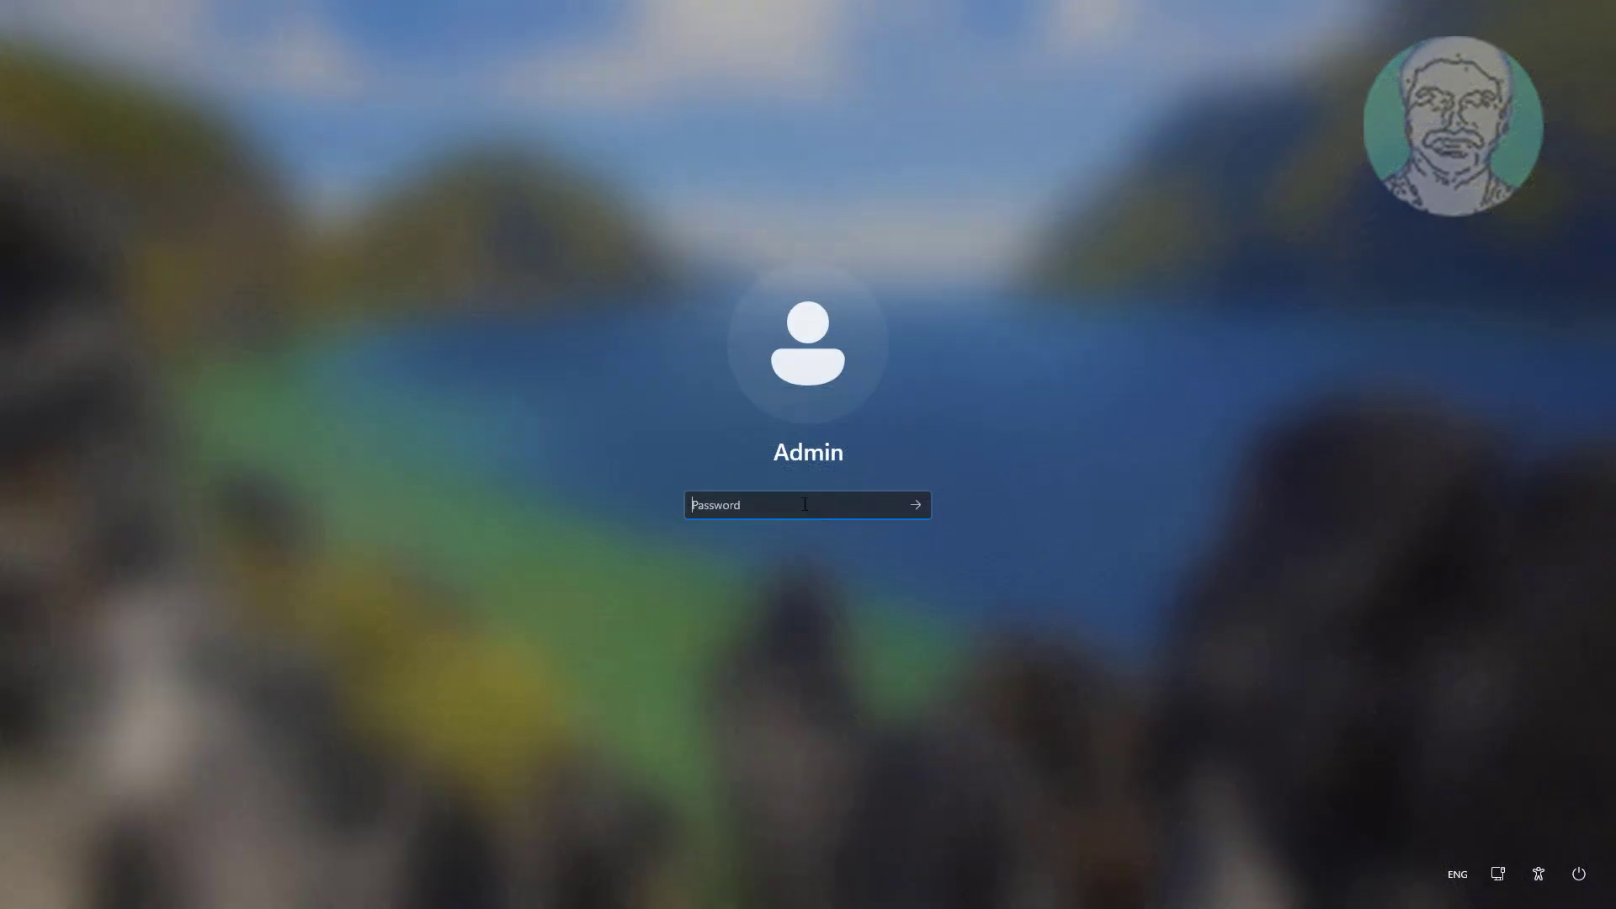
{"action": "type", "text": "a"}
{"action": "key", "text": "Return"}
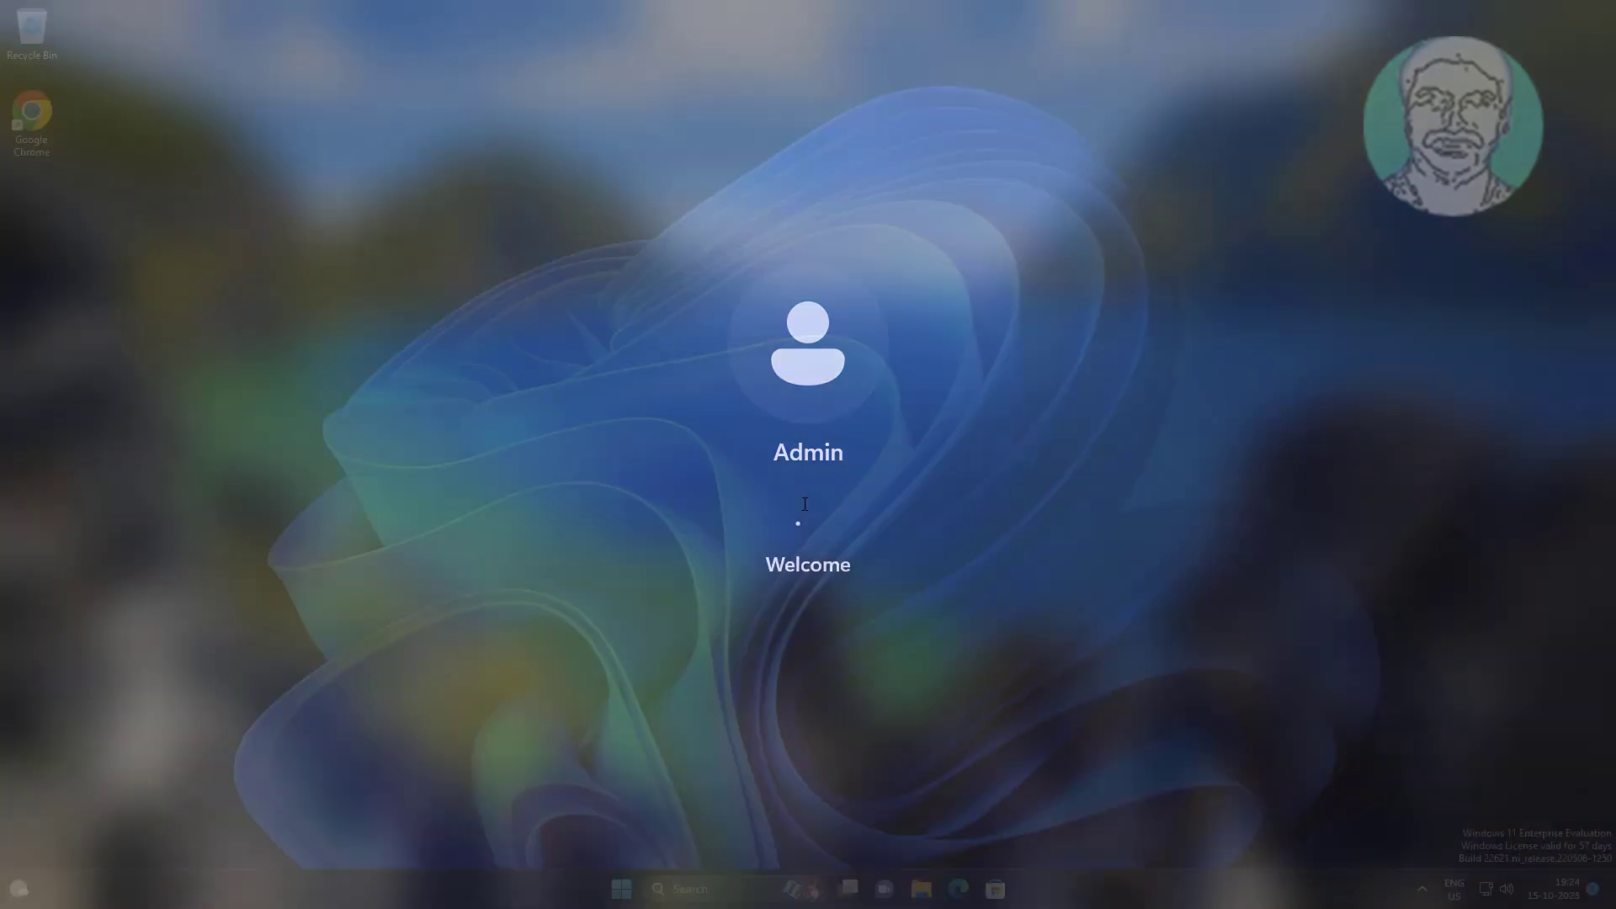